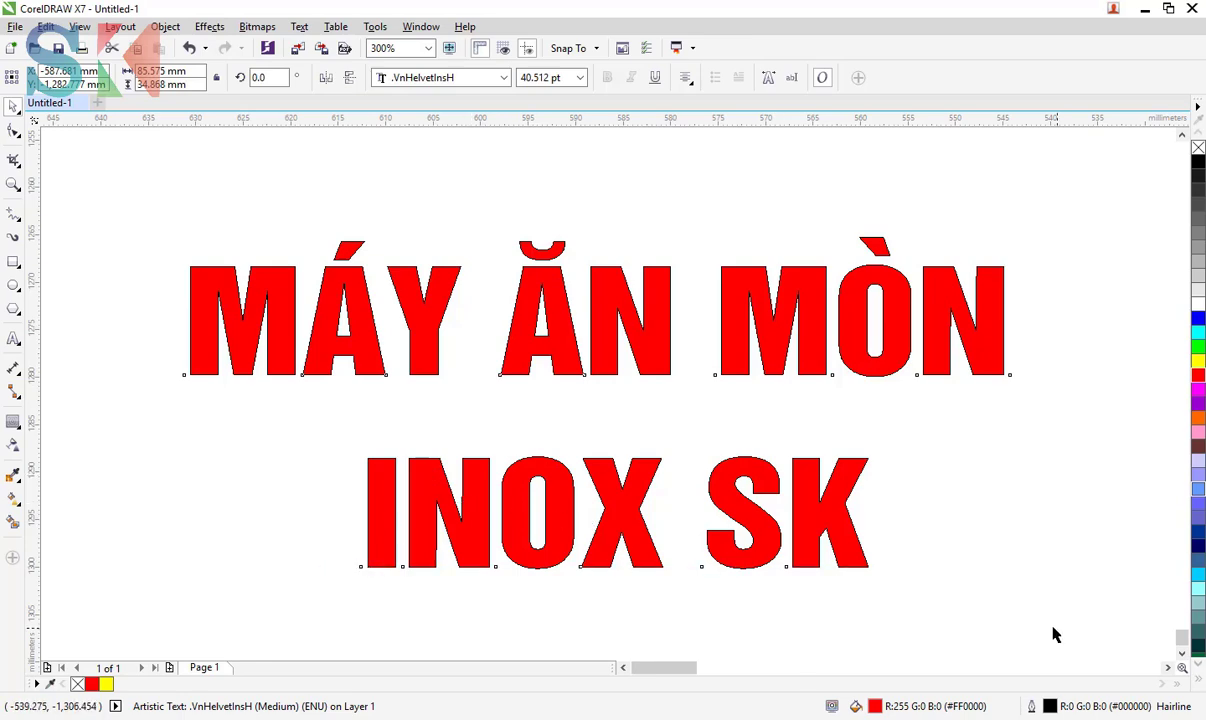
left_click(996, 600)
left_click(630, 320)
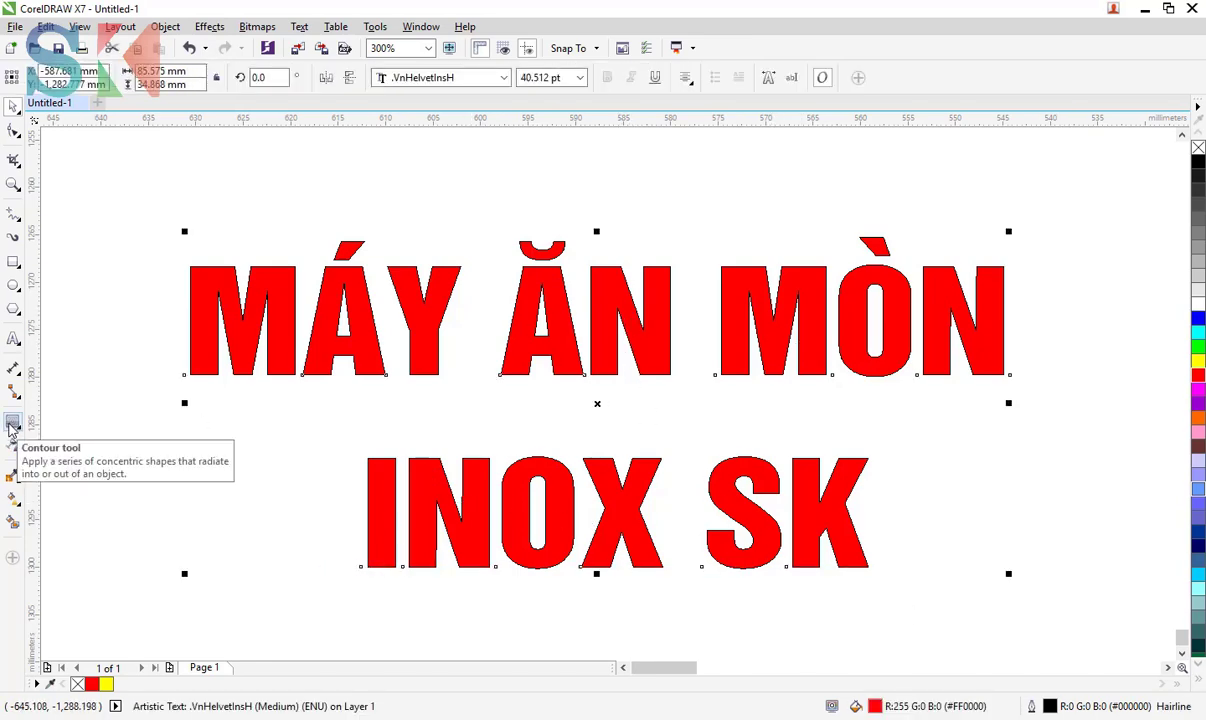
left_click(980, 424)
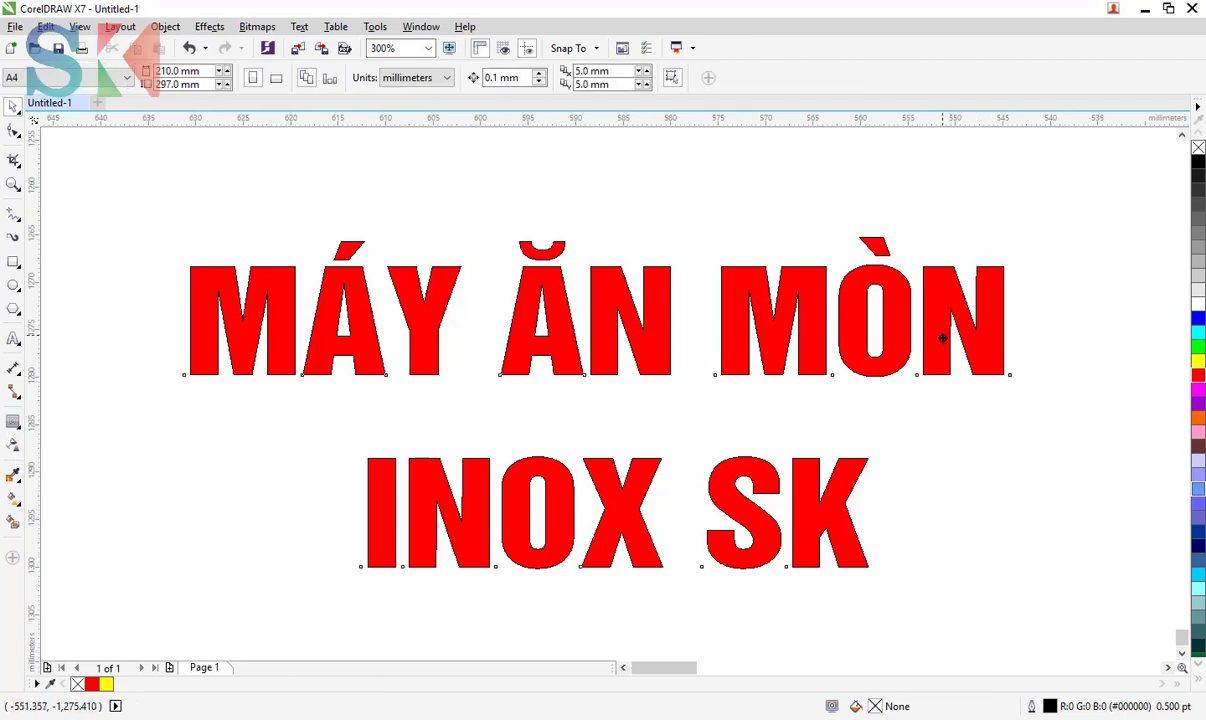
left_click(897, 330)
left_click(1141, 468)
Step: Apply an outside contour to the red "MÁY ĂN MÒN INOX SK" text with the Contour tool
left_click(948, 365)
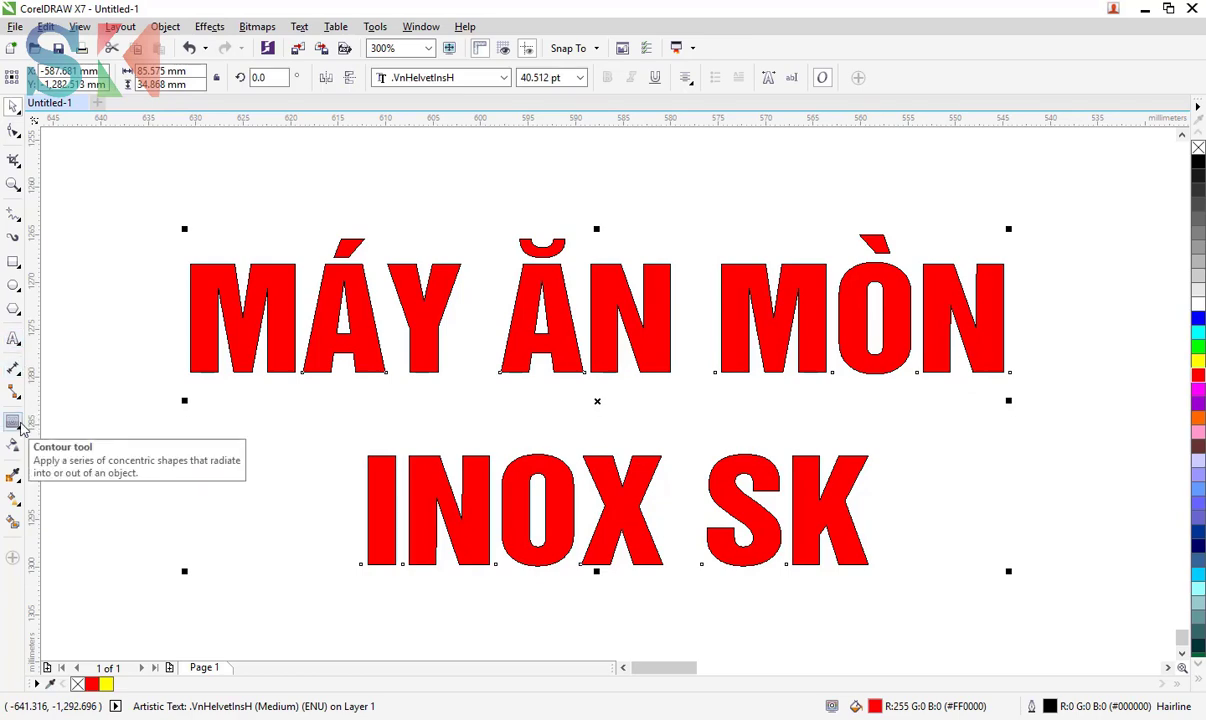
left_click(15, 424)
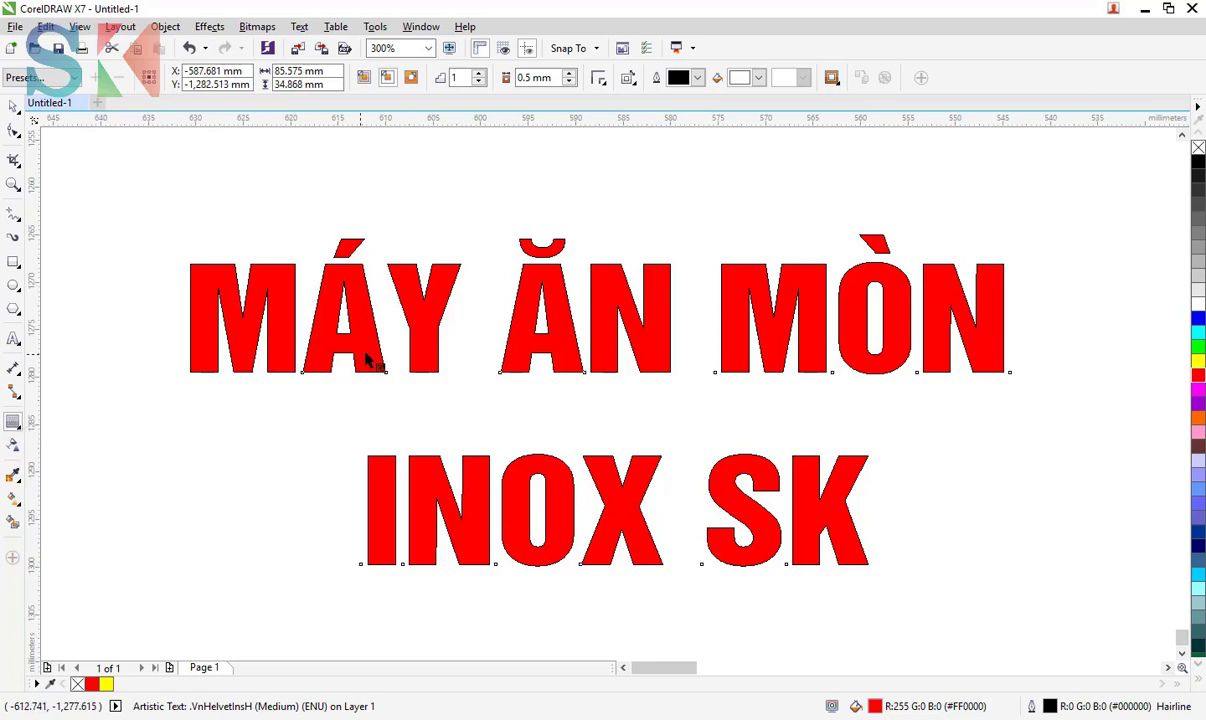
left_click(387, 84)
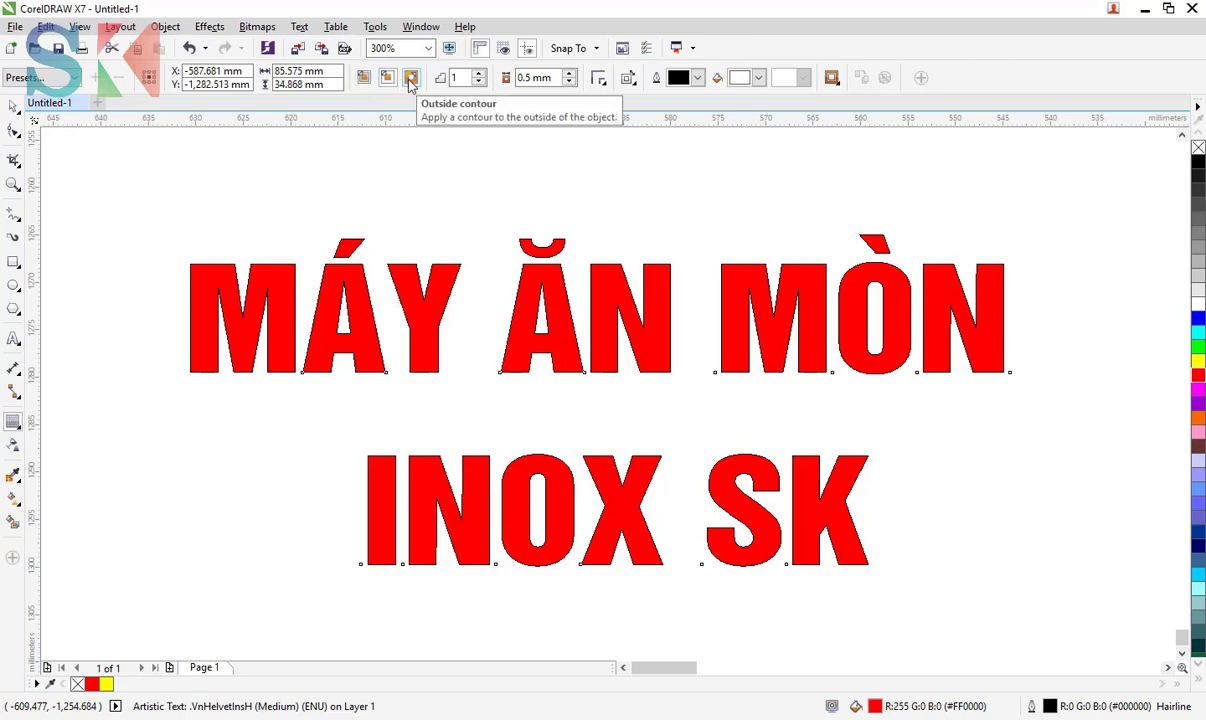
left_click(410, 84)
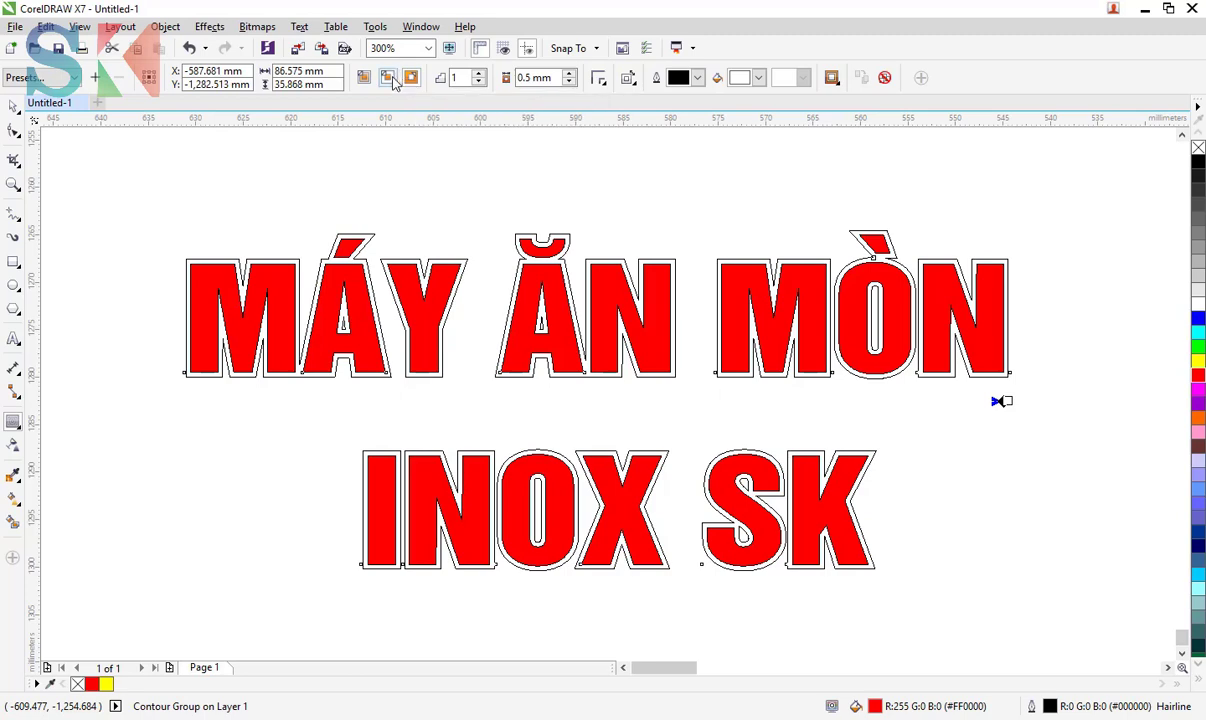
Step: Try the inside and to-center contour directions on the text, and return to an outside contour with 1 step
left_click(392, 80)
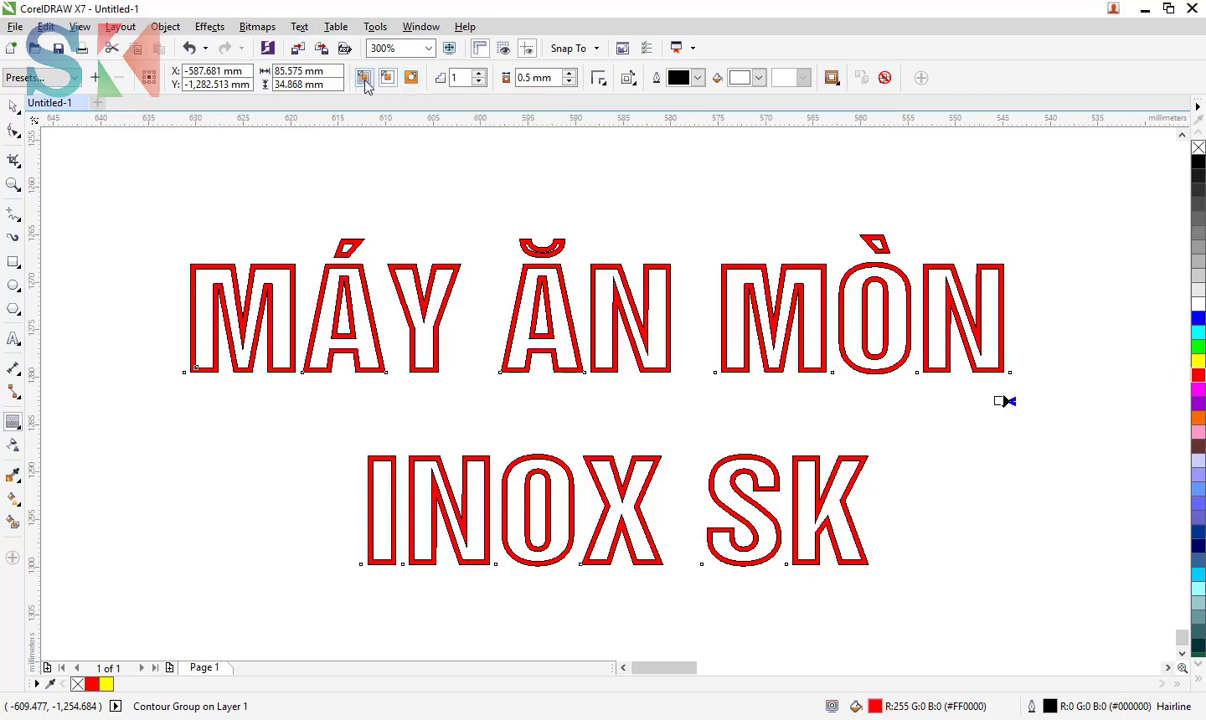
left_click(366, 85)
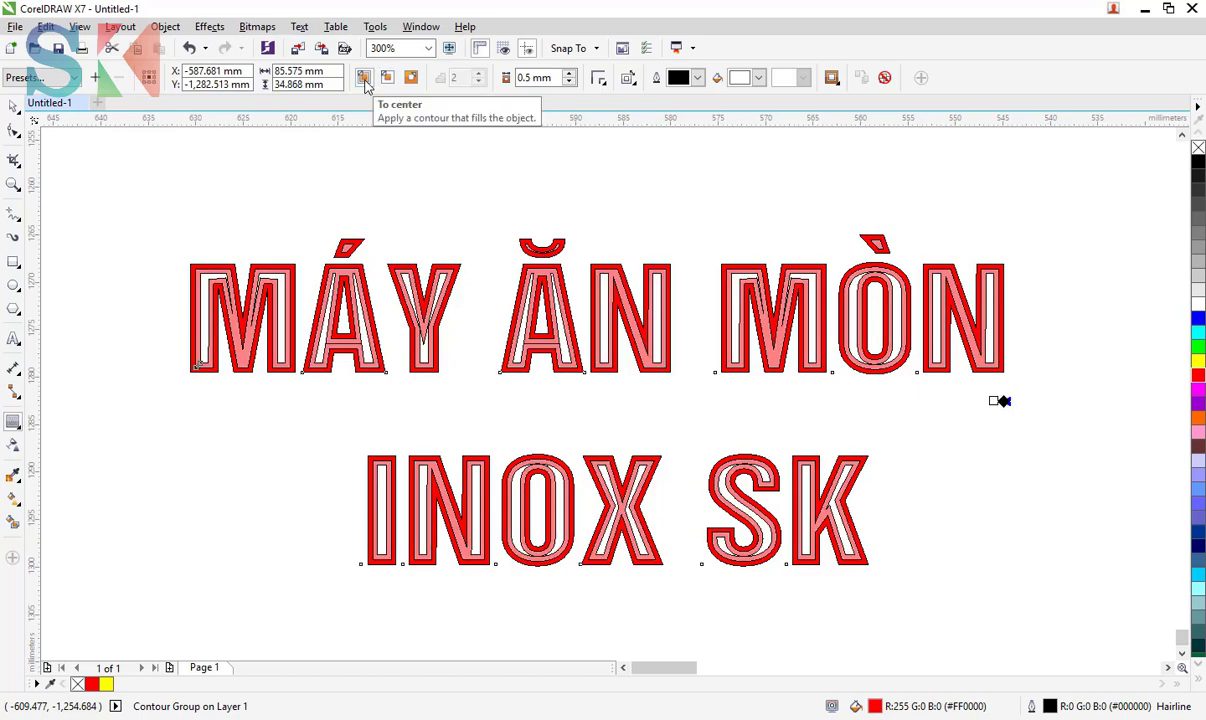
left_click(386, 80)
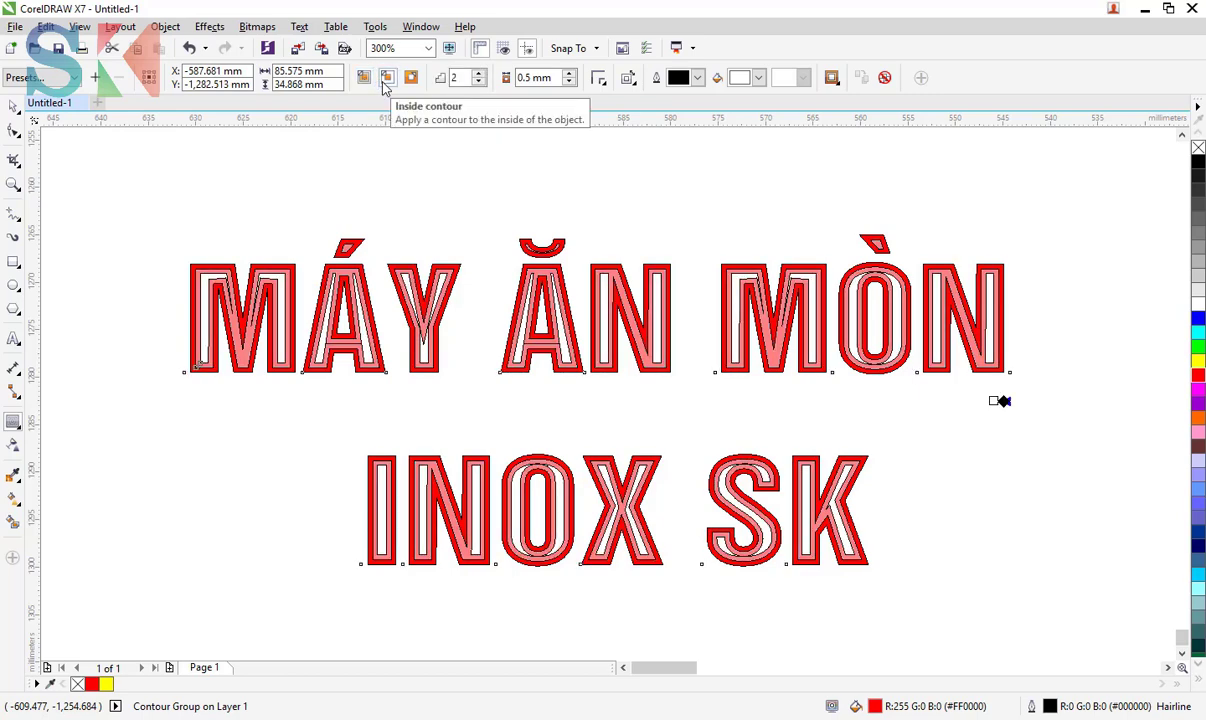
left_click(414, 80)
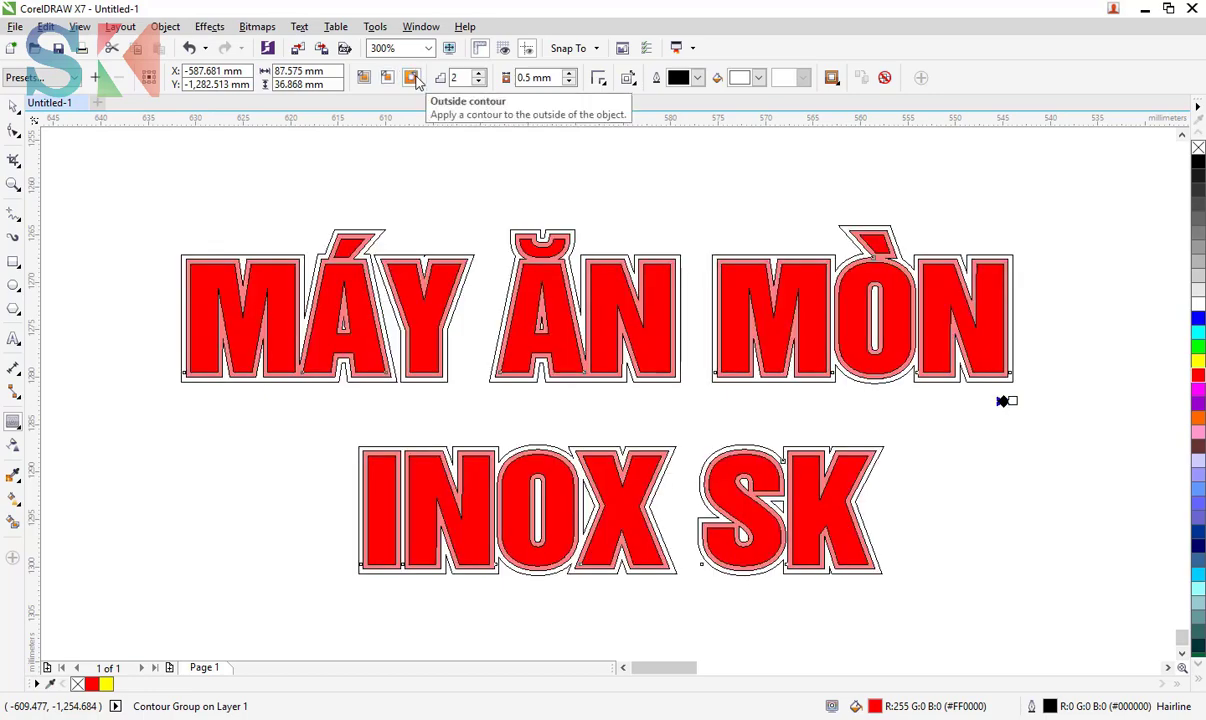
left_click(480, 83)
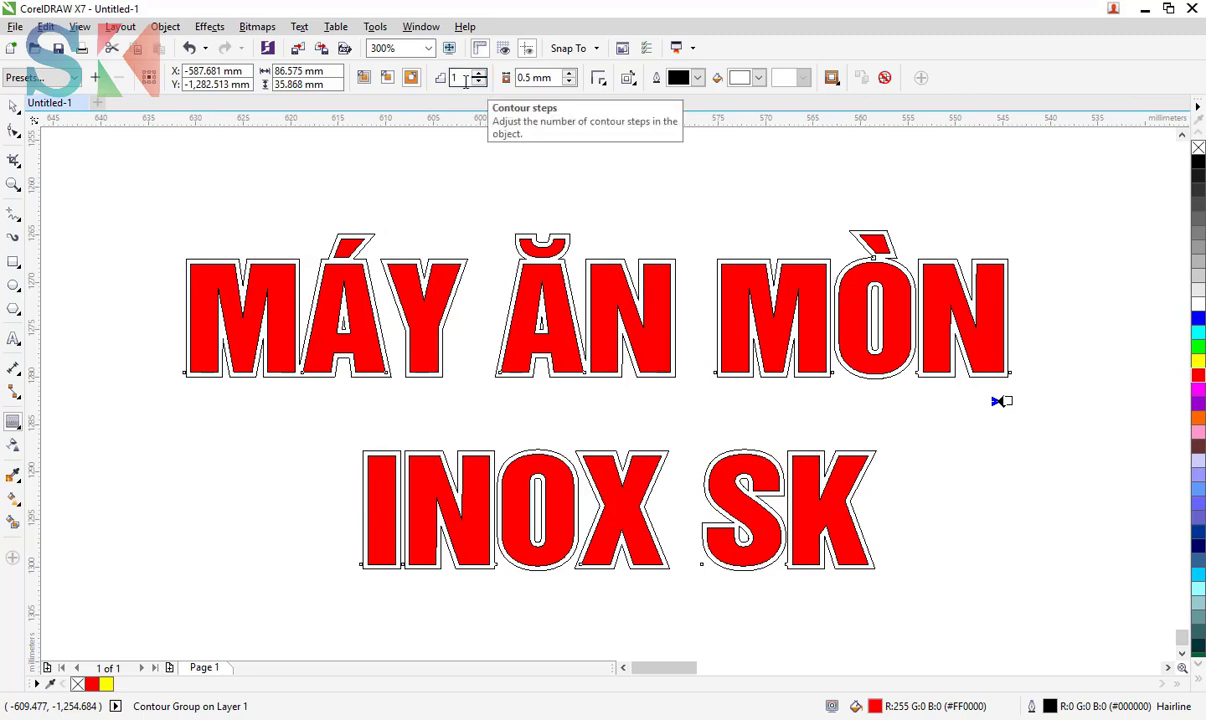
Step: Set the offset of the text's outside contour to 0.3 mm and deselect the text
left_click(455, 77)
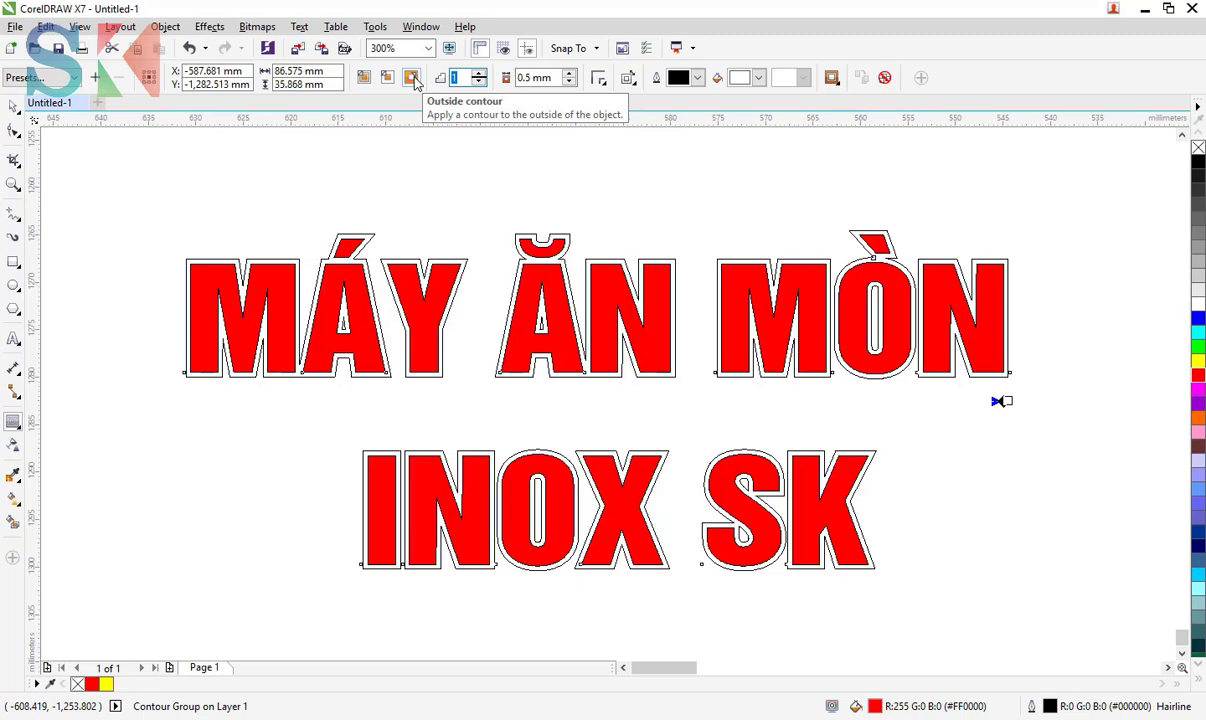
left_click(534, 77)
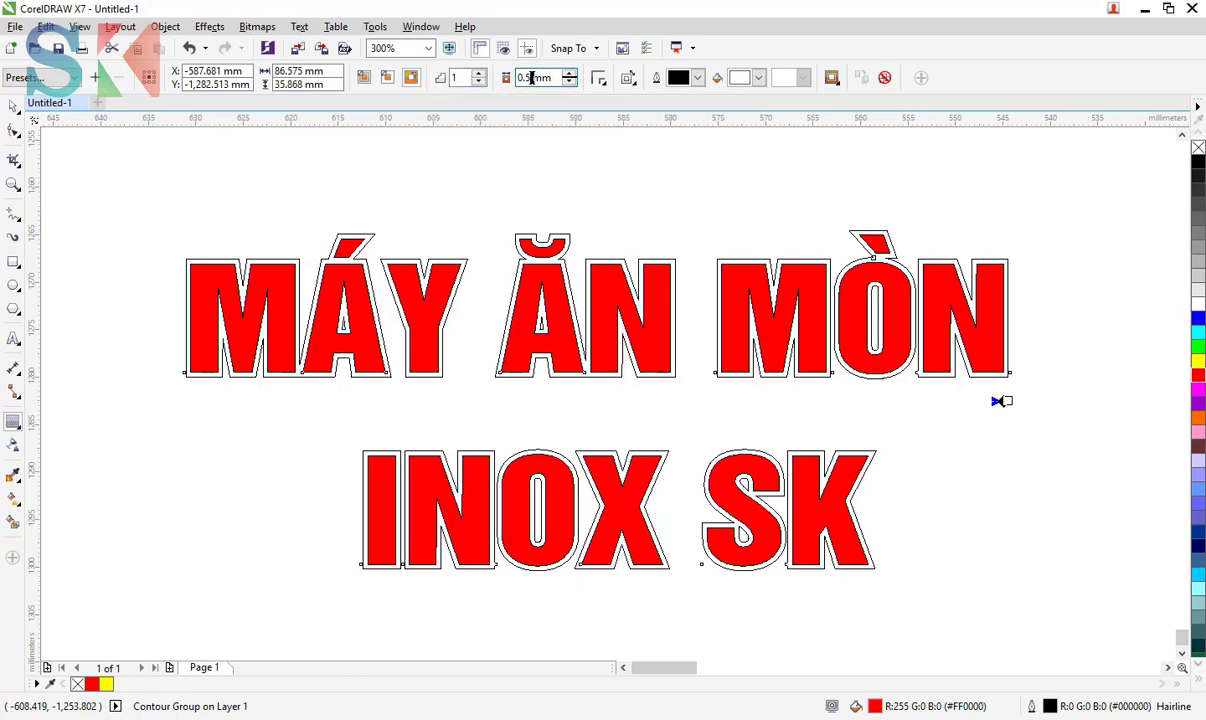
key("Return")
left_click(530, 78)
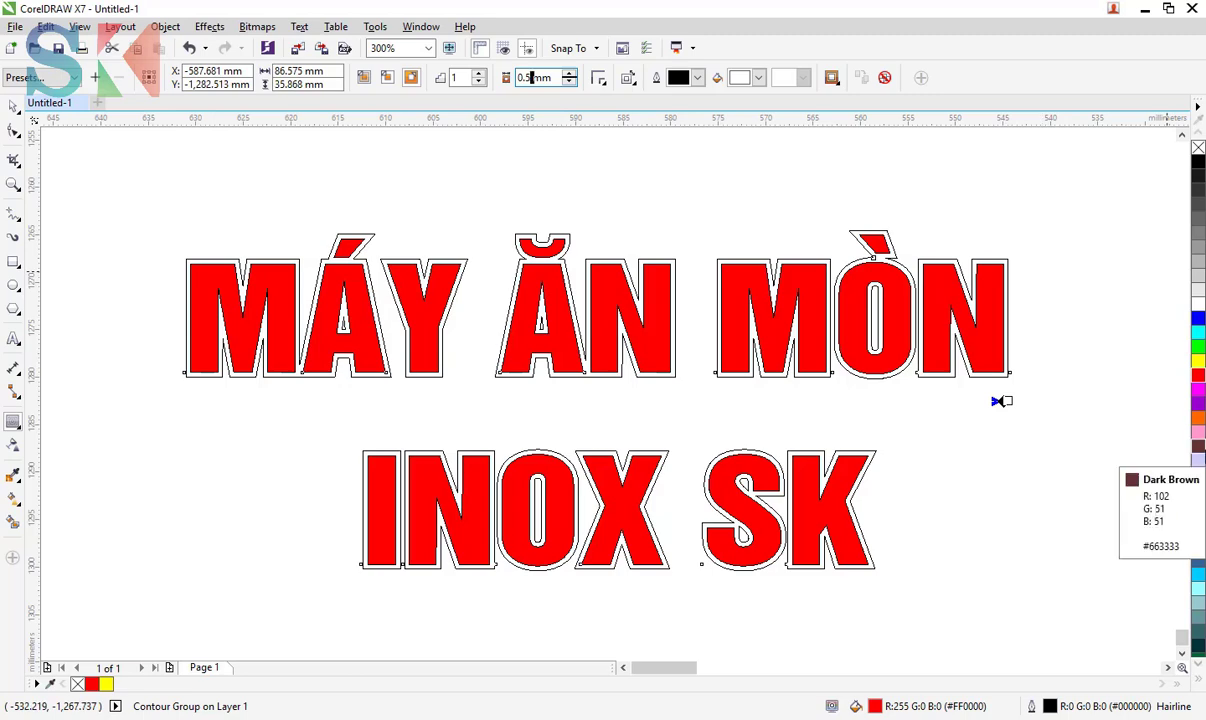
key("BackSpace")
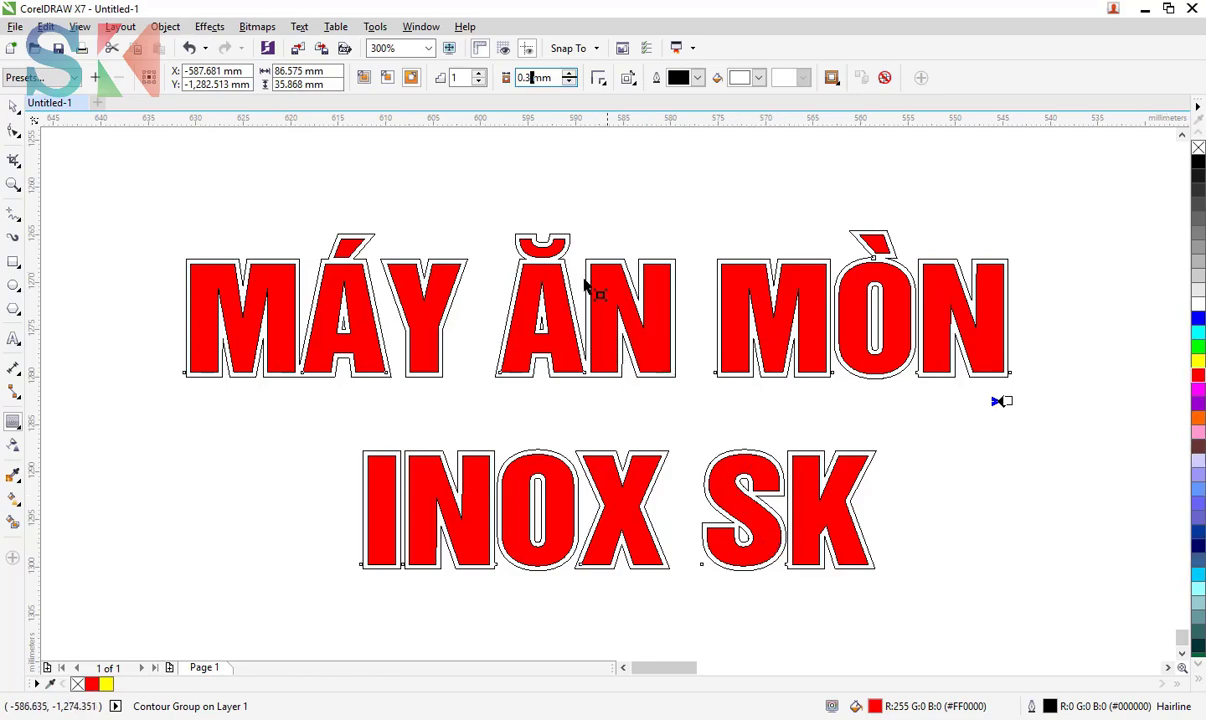
scroll(567, 278, "up", 4)
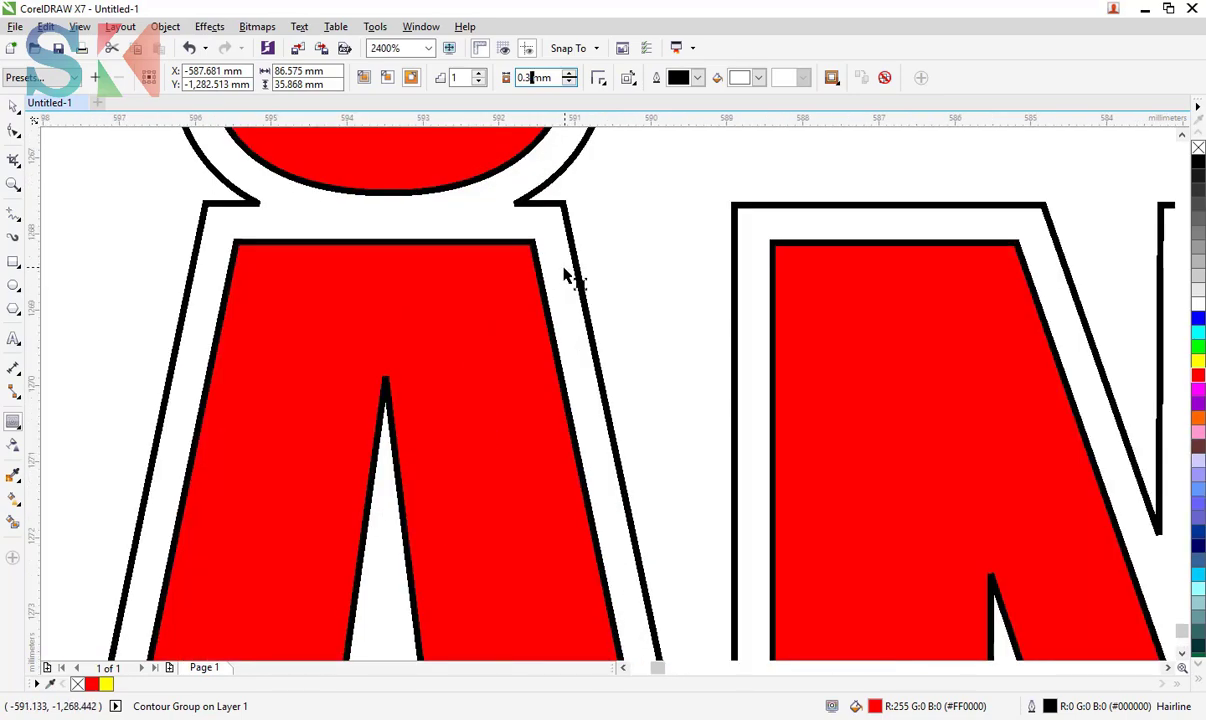
scroll(570, 282, "down", 5)
scroll(567, 282, "up", 2)
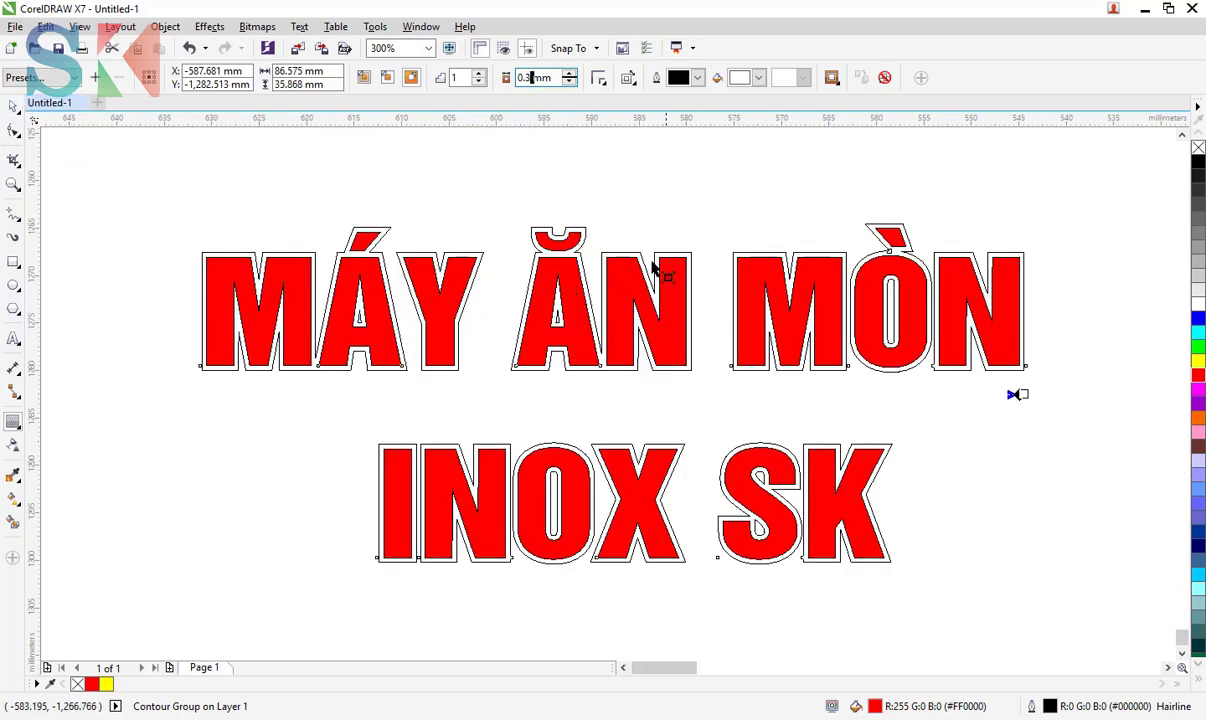
left_click(13, 106)
left_click(597, 156)
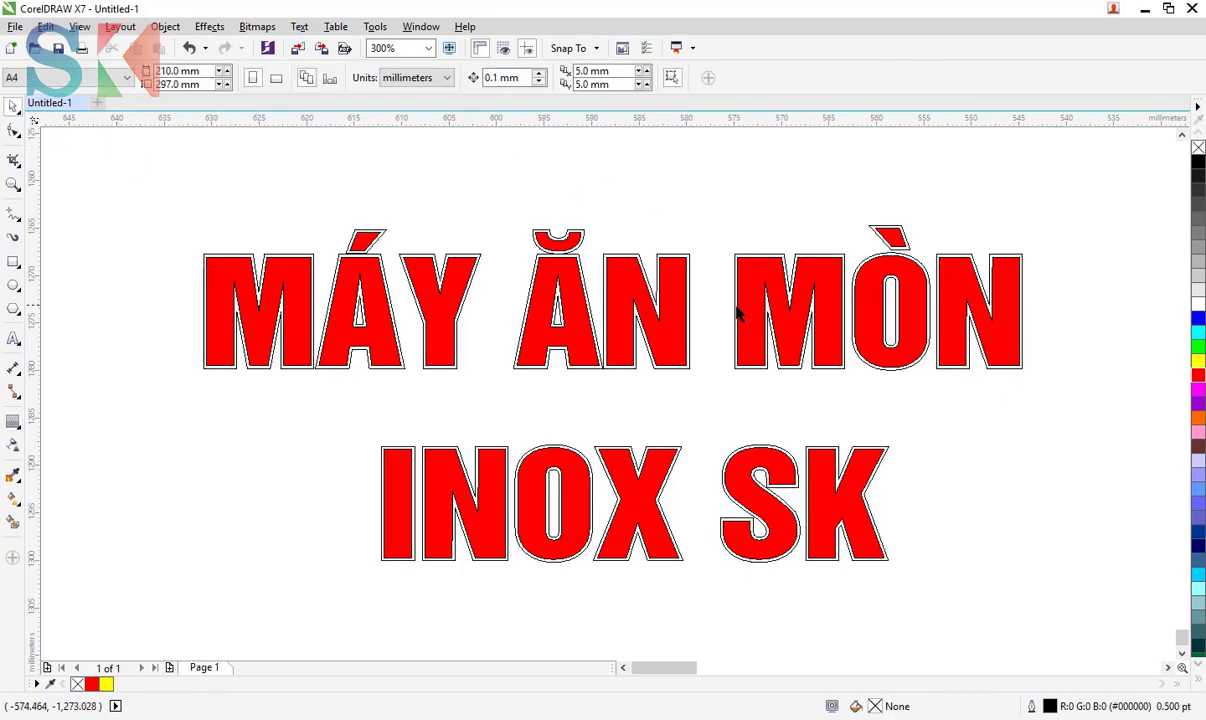
Step: Set the outline width of the text's contour group to None in the Outline Pen settings
left_click(689, 342)
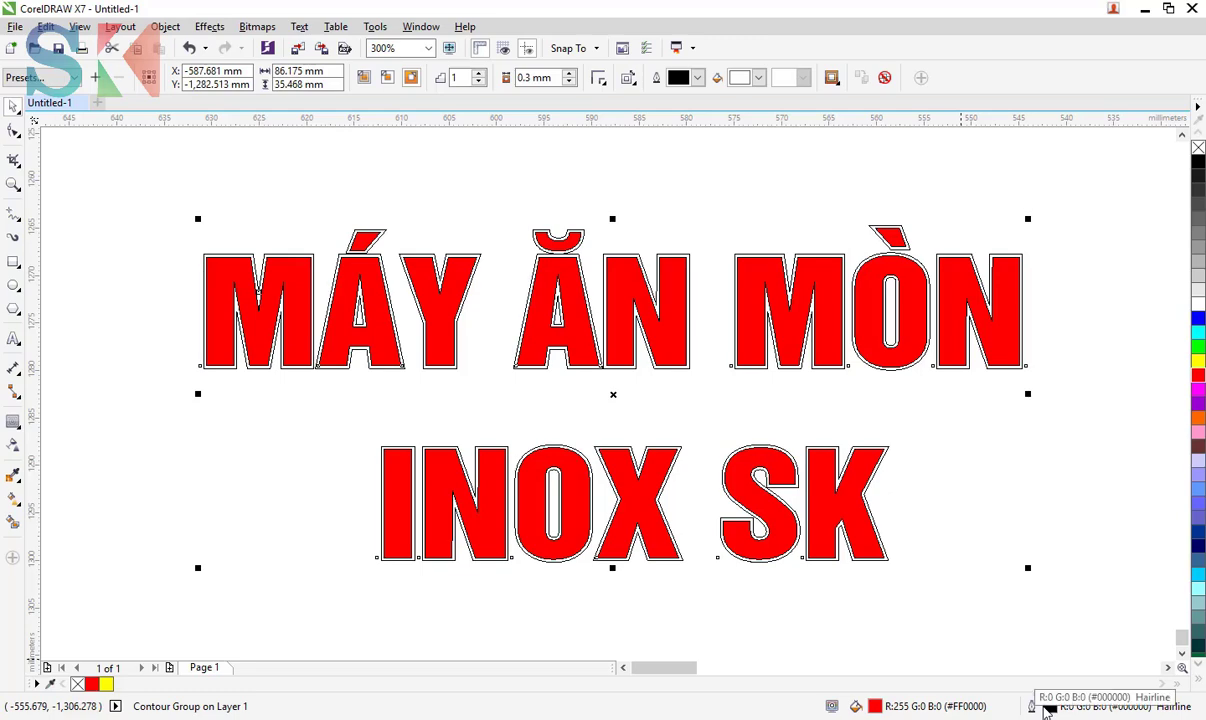
right_click(1046, 709)
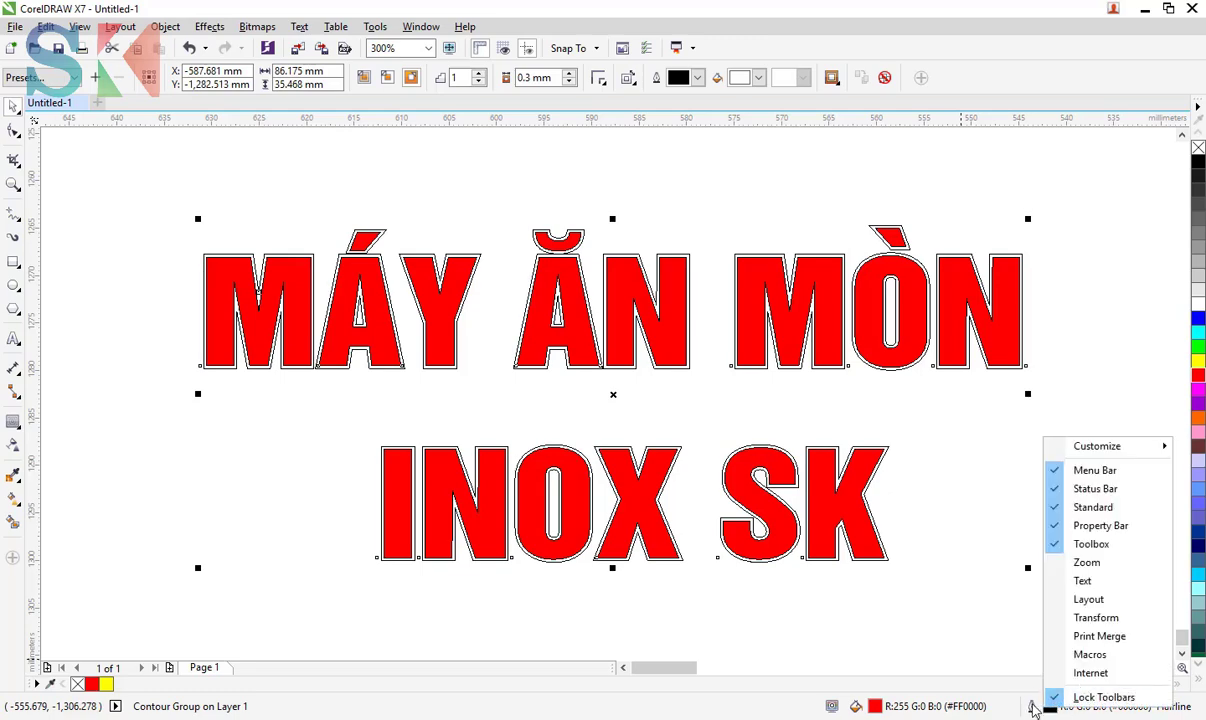
double_click(1033, 708)
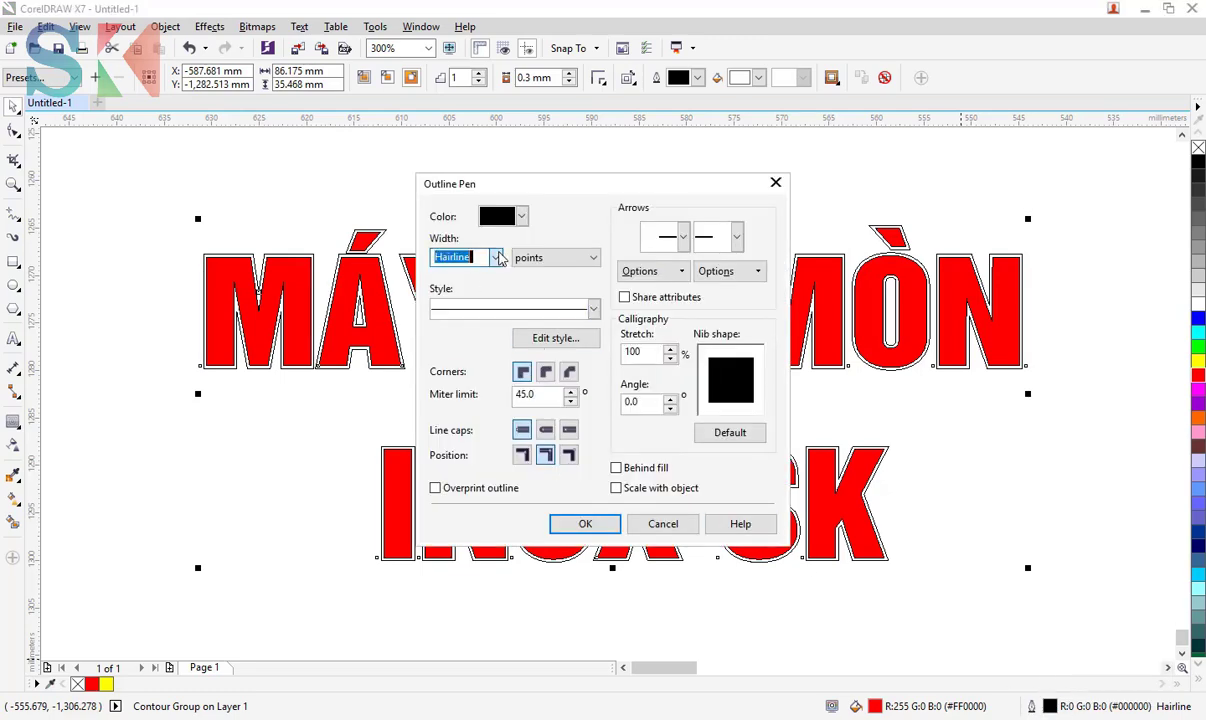
left_click(500, 258)
left_click(533, 231)
left_click(465, 258)
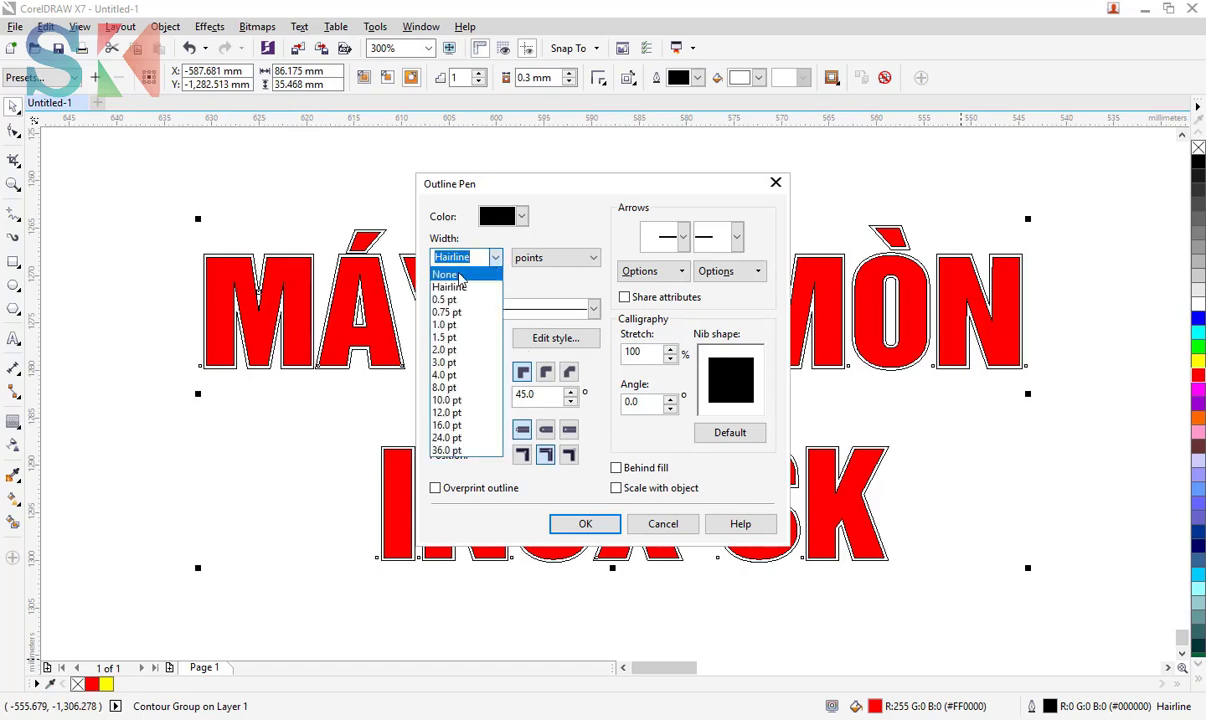
left_click(460, 275)
left_click(585, 524)
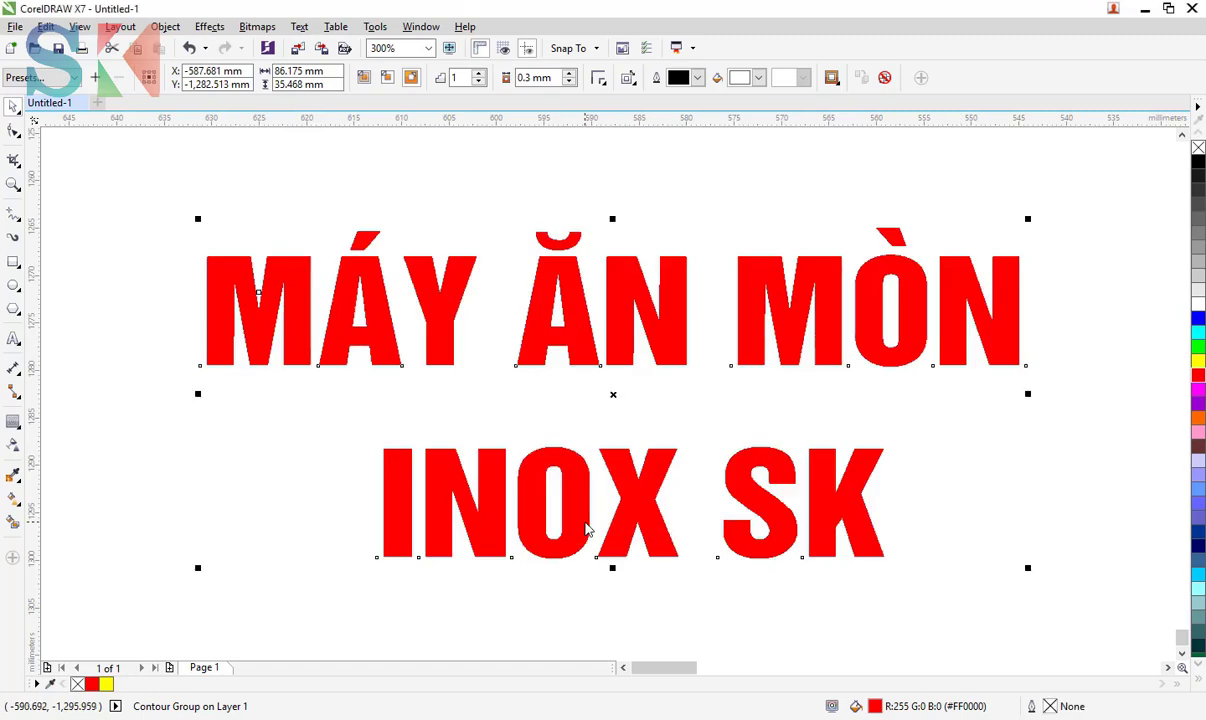
Step: Restore the contour group's outline by setting its width to Hairline, and clear the selection
double_click(1050, 706)
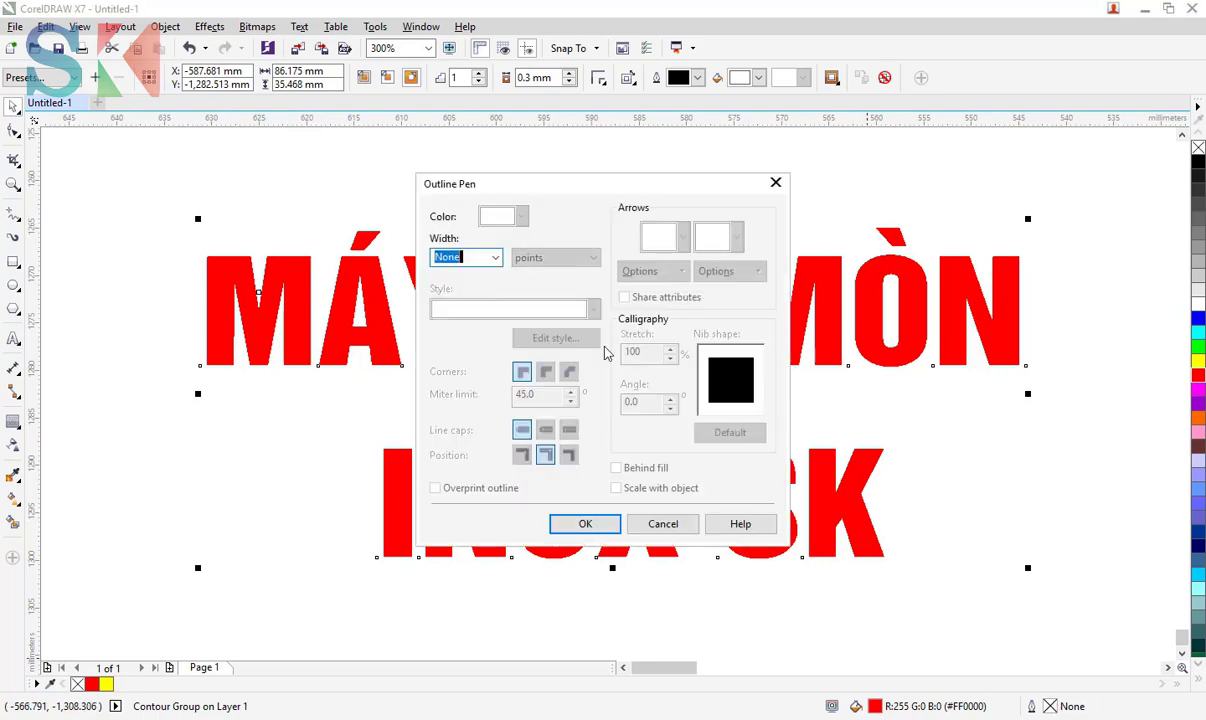
left_click(467, 257)
left_click(467, 287)
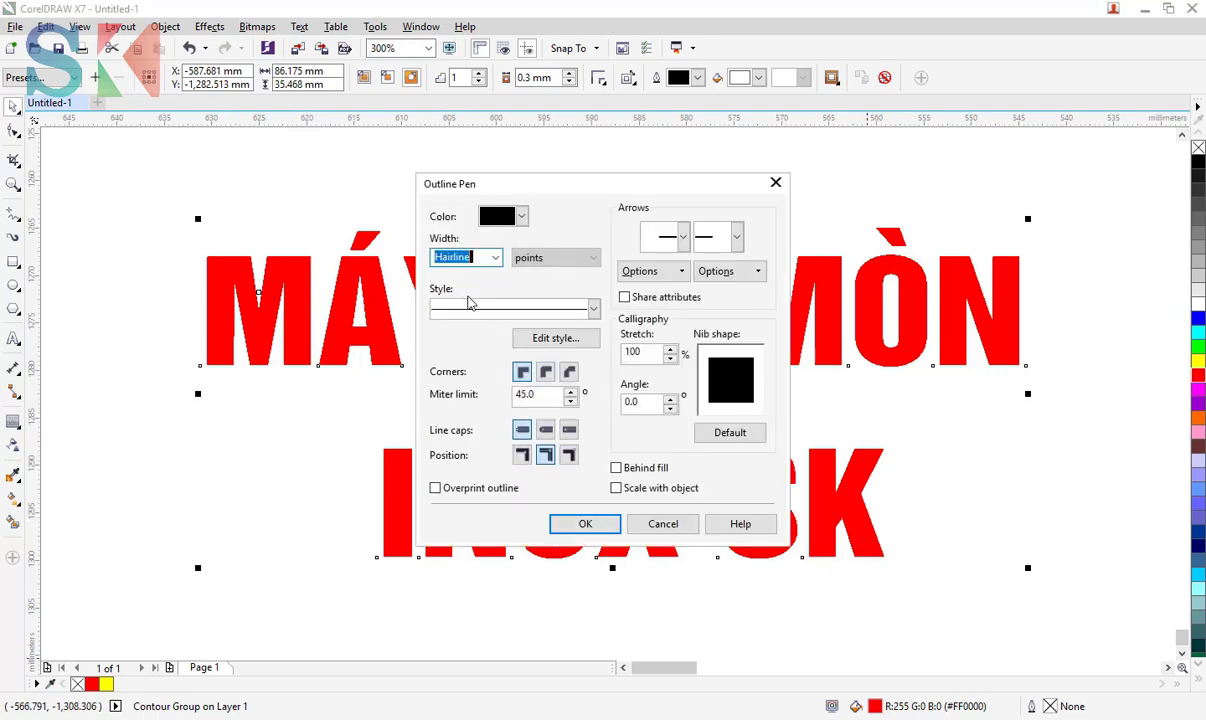
left_click(583, 522)
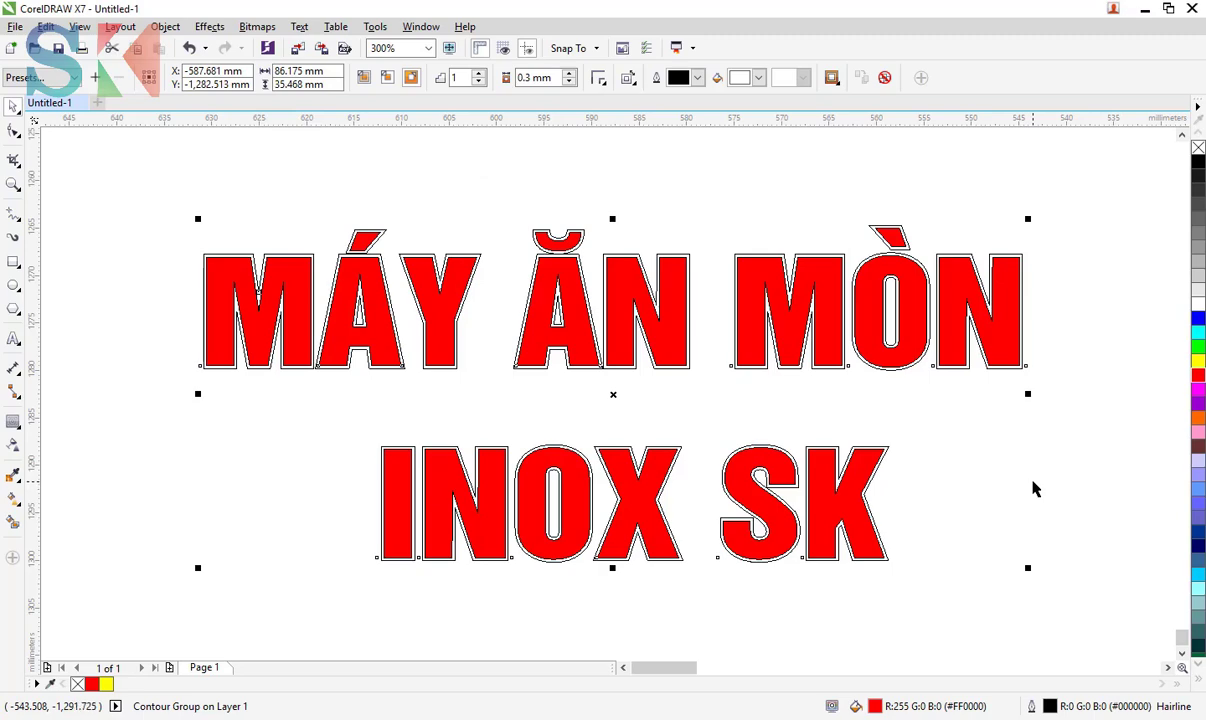
left_click(783, 213)
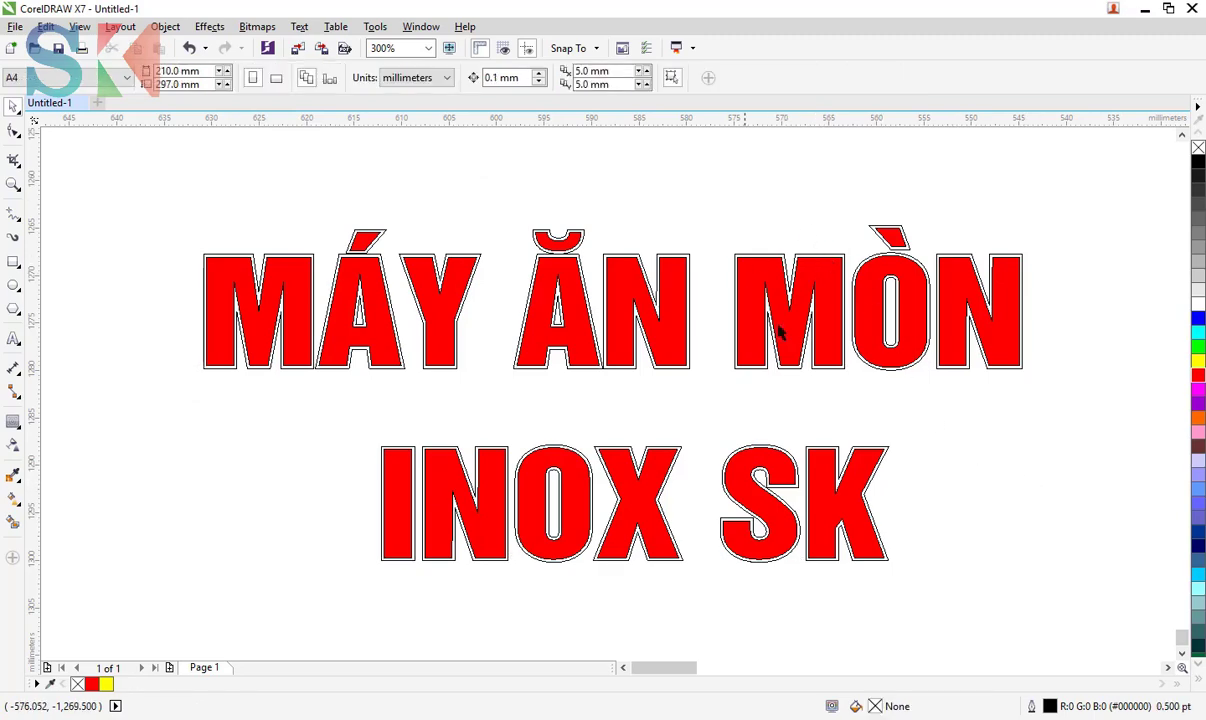
scroll(848, 337, "down", 2)
scroll(864, 330, "up", 1)
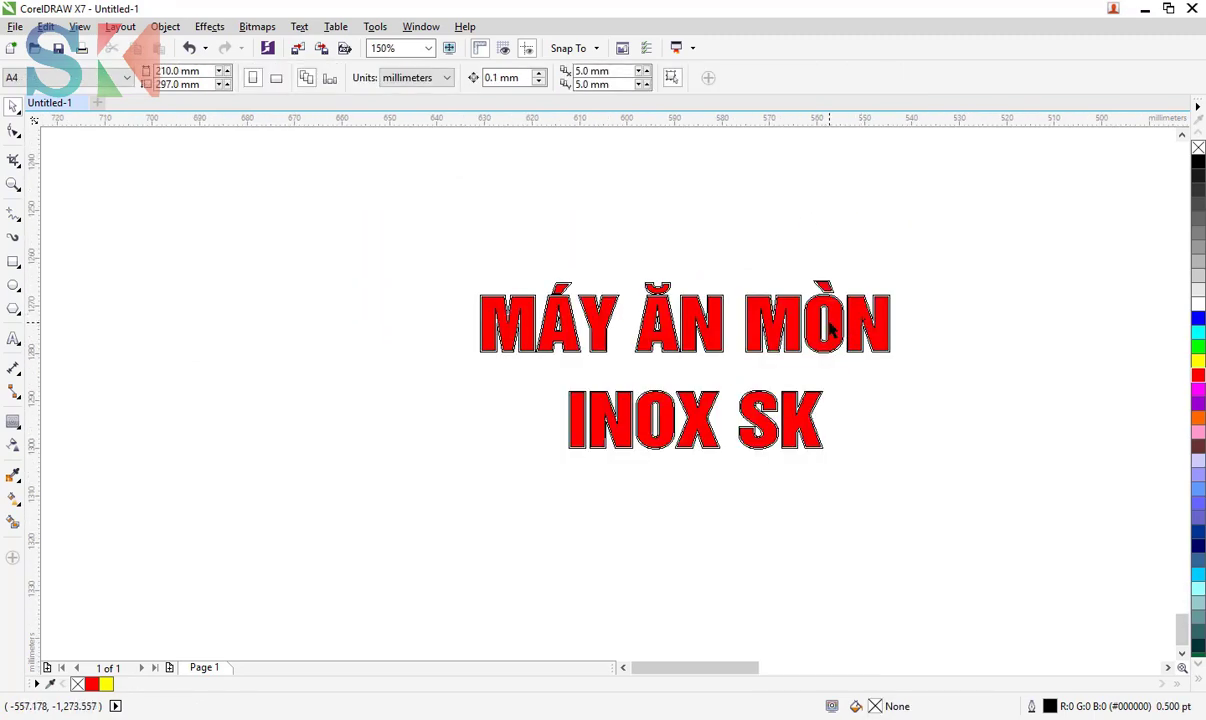
left_click(829, 330)
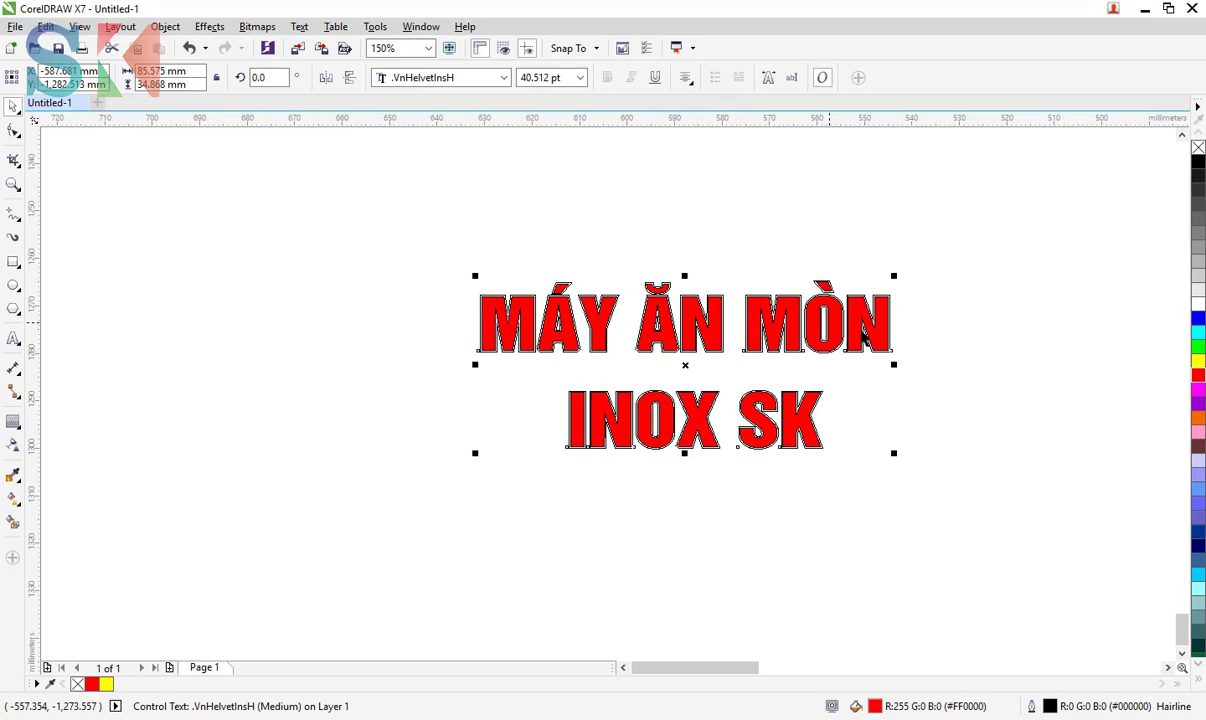
left_click(939, 337)
scroll(832, 297, "up", 1)
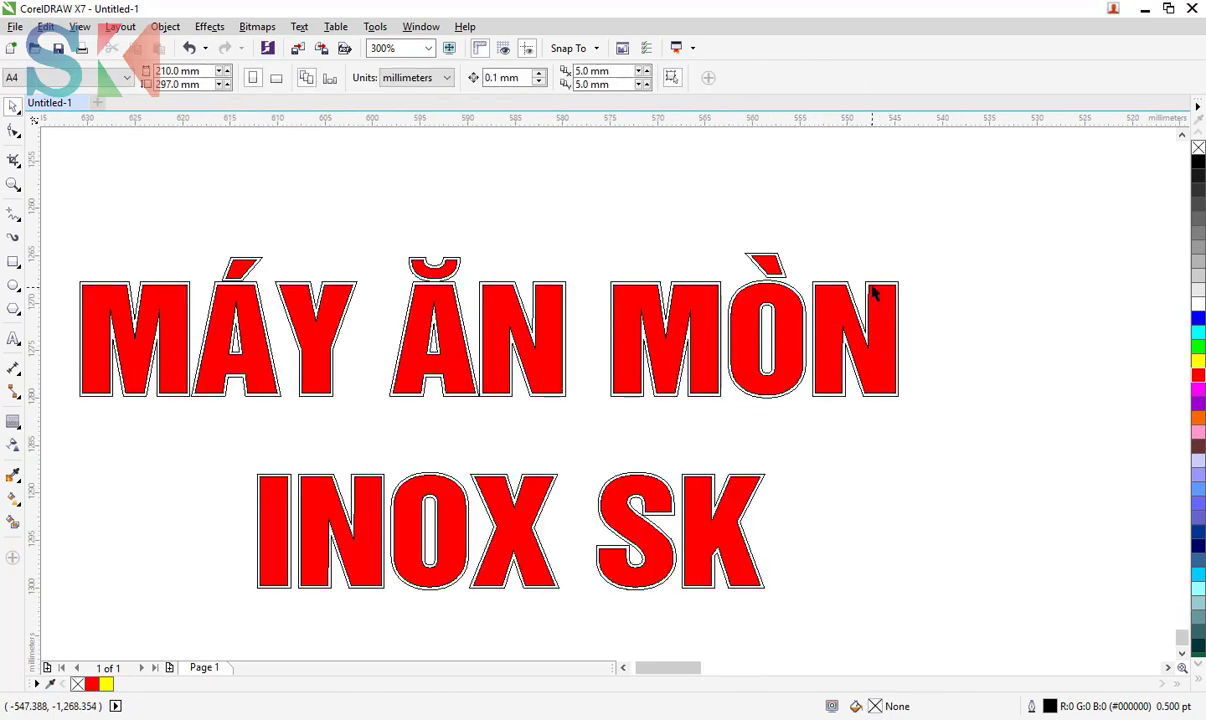
Step: Try breaking the text's contour group apart, and undo the separation
left_click(873, 290)
left_click(904, 280)
left_click(895, 289)
right_click(894, 275)
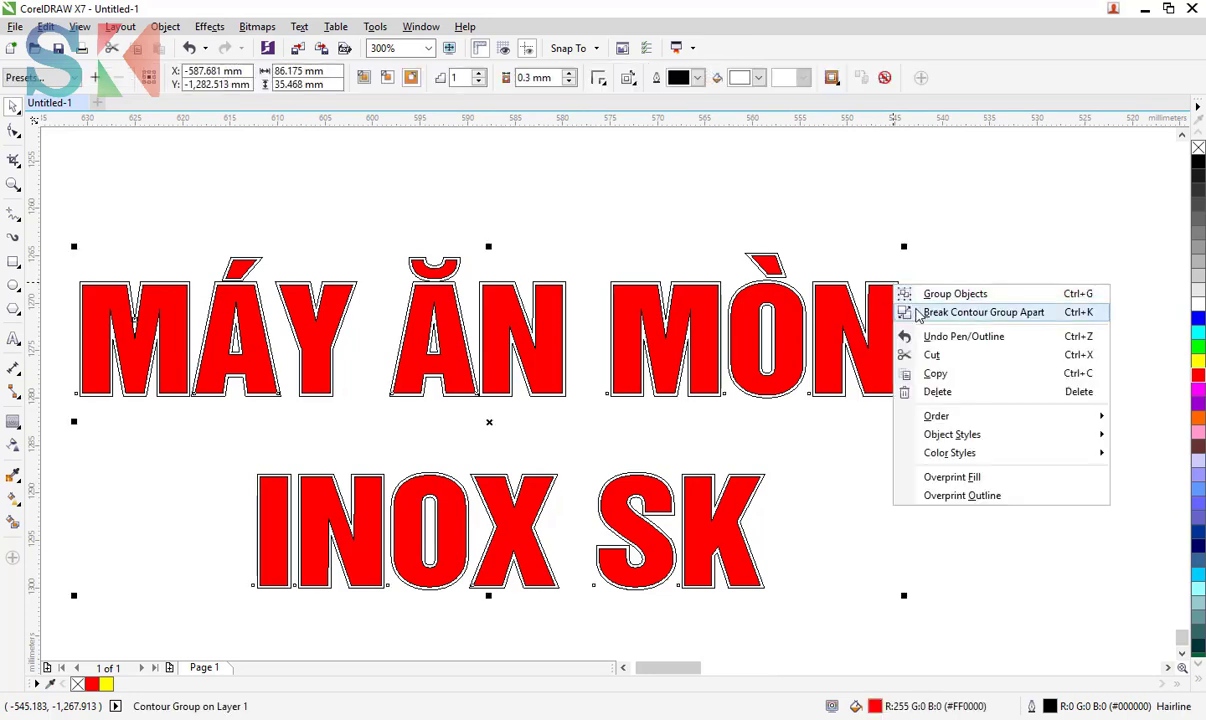
left_click(910, 315)
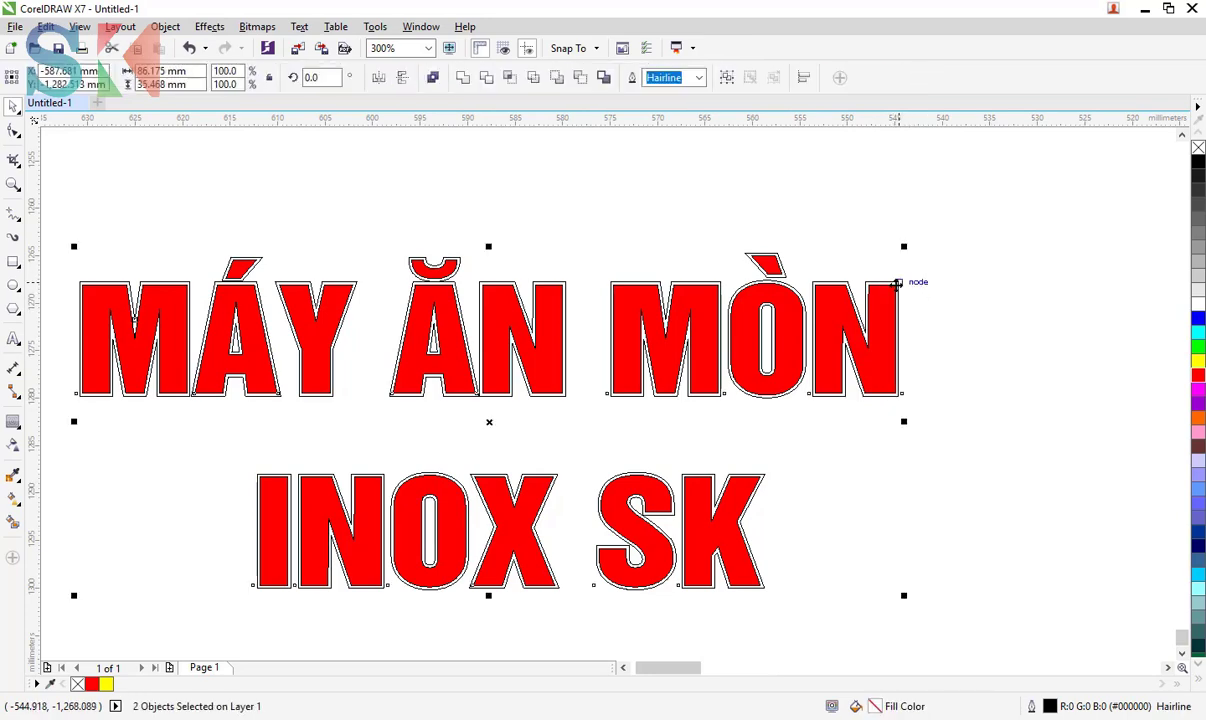
key("ctrl+z")
left_click(950, 309)
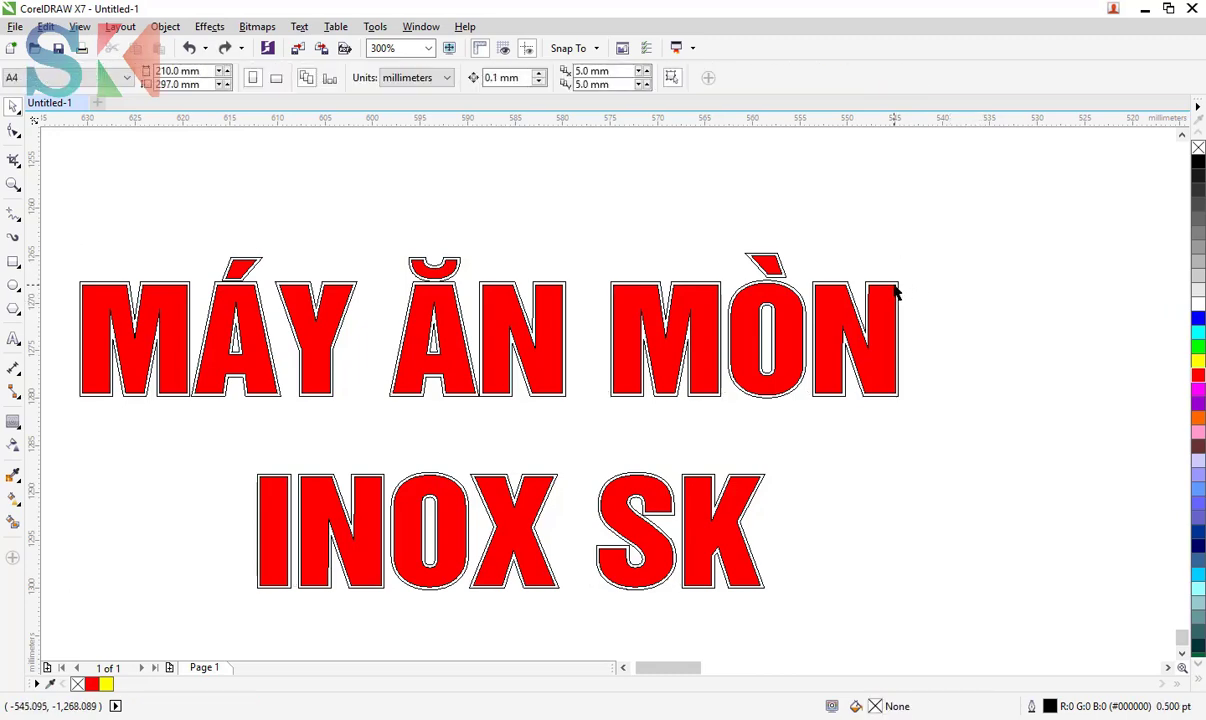
Step: Select the contour group around the text and break it apart into the text and a separate contour
left_click(895, 284)
right_click(893, 282)
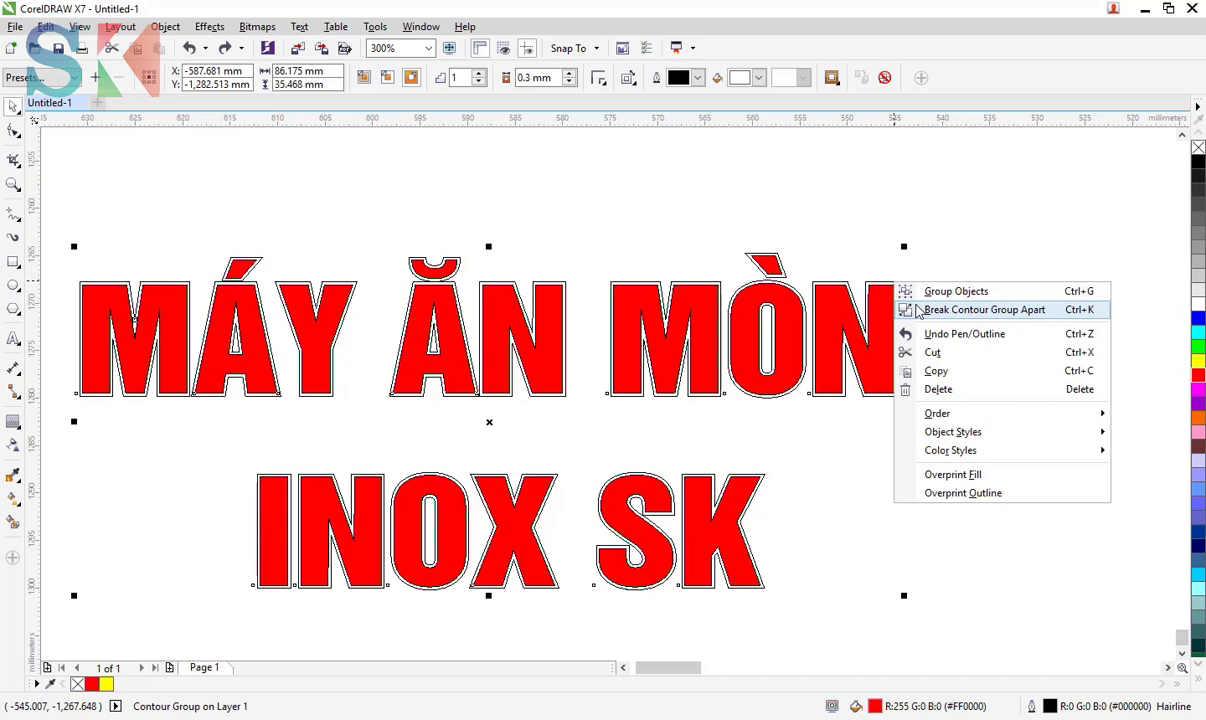
left_click(918, 310)
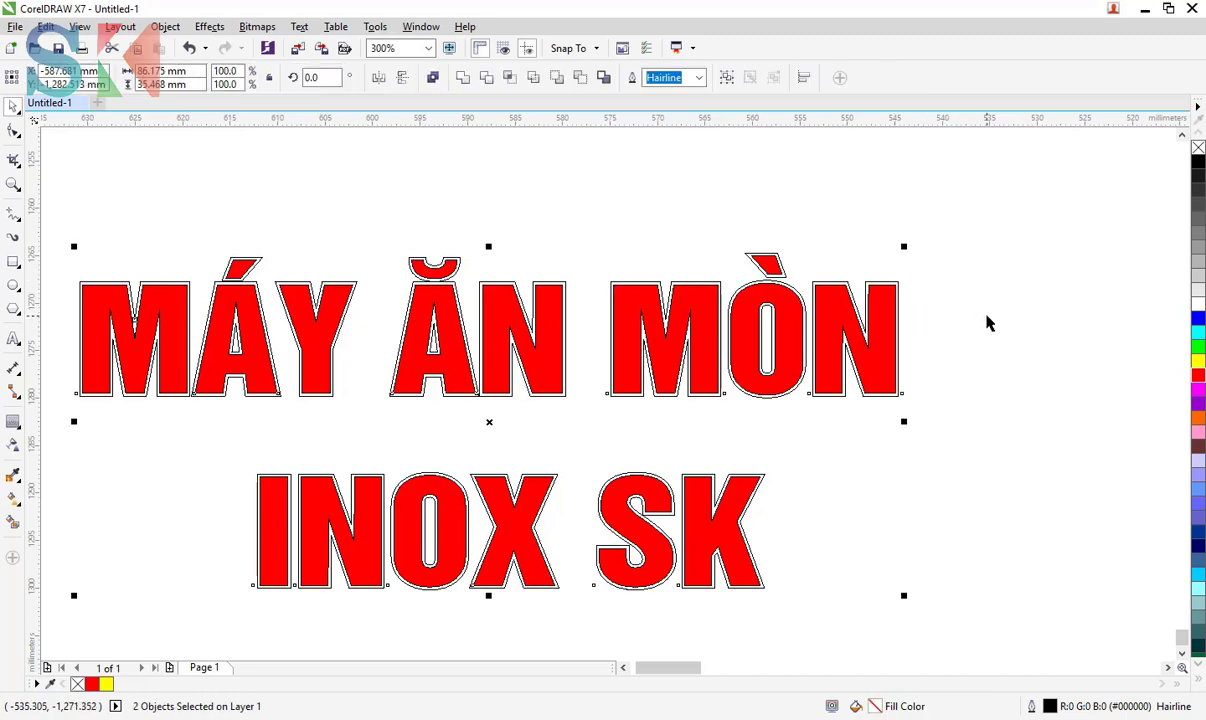
Step: Move the separated white contour curve off the red text into the empty area up and to the left of it
left_click(904, 288)
left_click(899, 290)
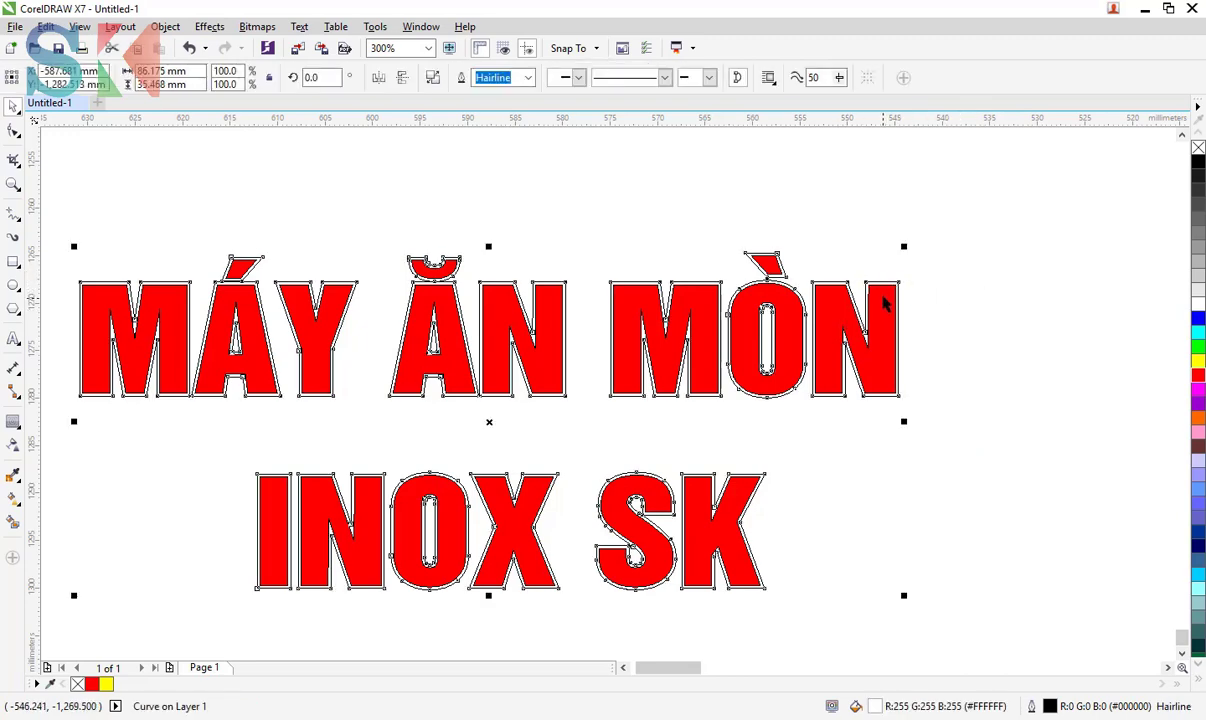
left_click_drag(888, 297, 1057, 211)
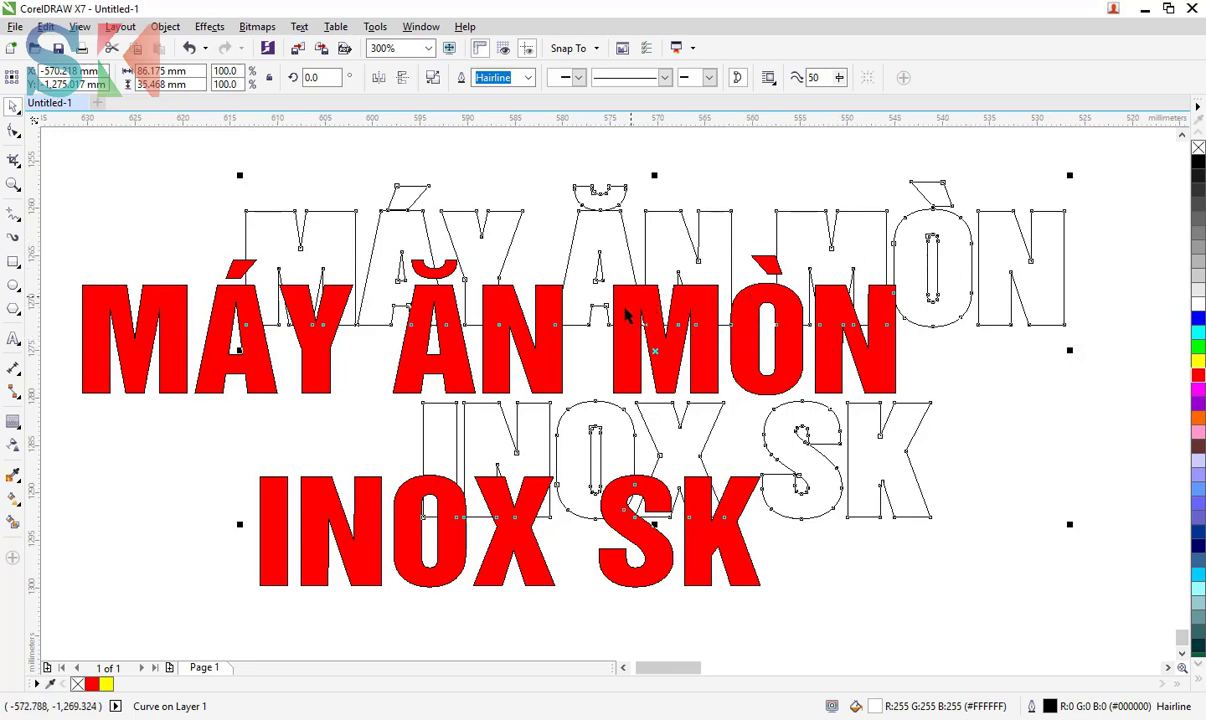
scroll(842, 367, "down", 2)
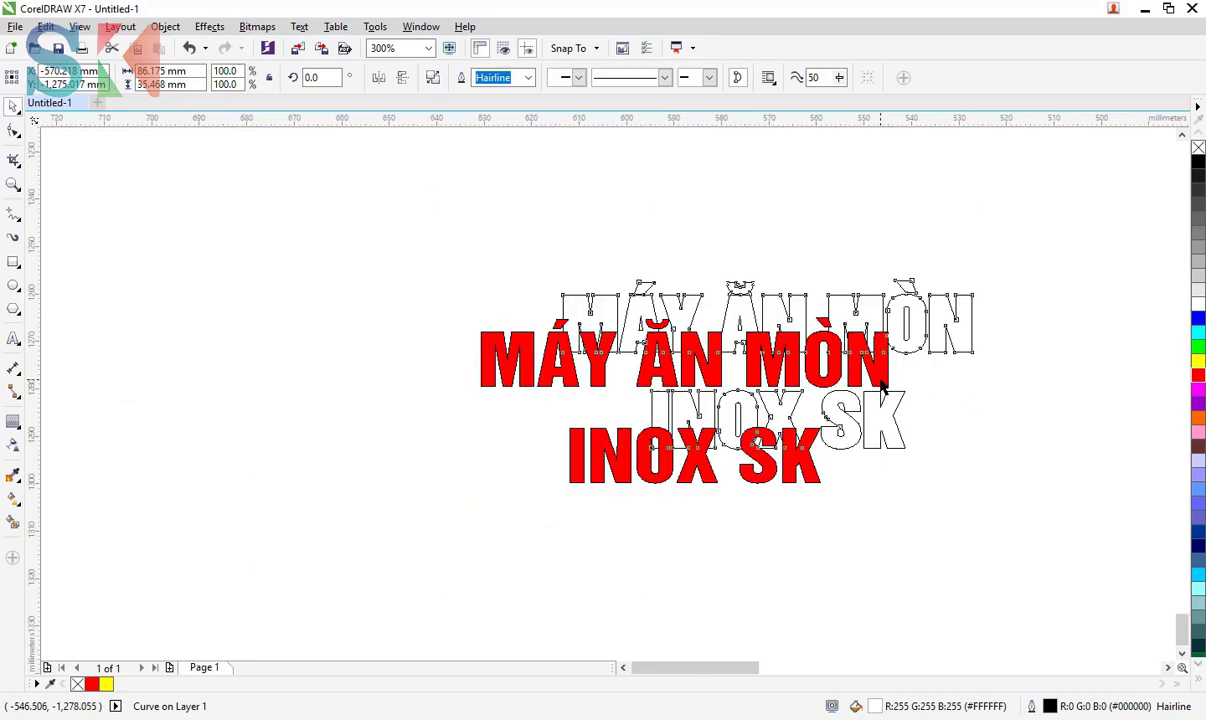
left_click_drag(918, 314, 418, 235)
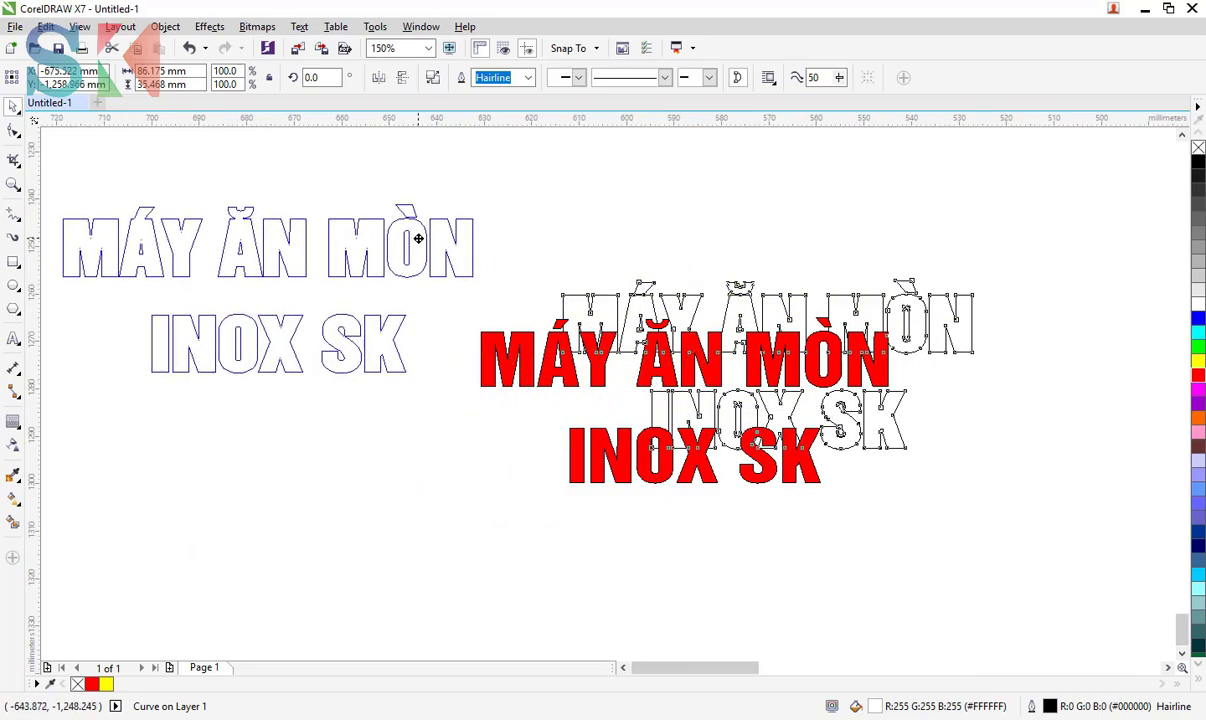
Step: Move the red text up and to the right, and shift the contour curve toward it so both sit side by side
left_click(711, 365)
left_click_drag(711, 365, 867, 225)
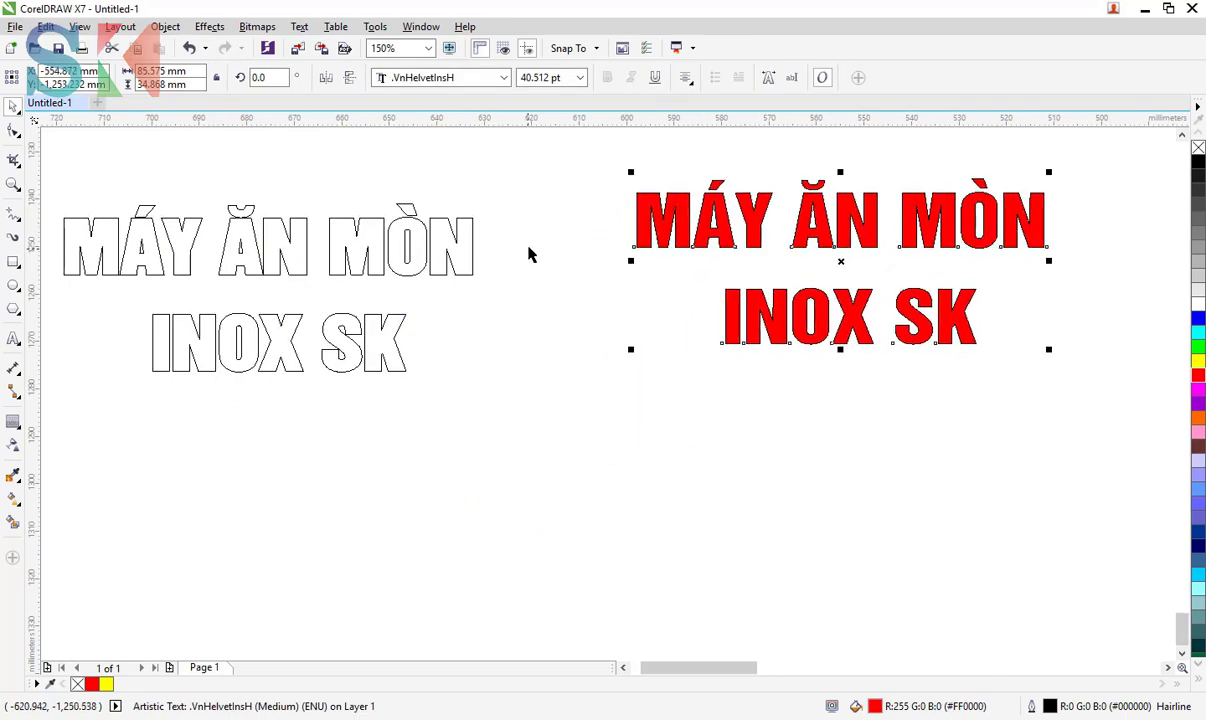
left_click(427, 252)
left_click(212, 239)
left_click_drag(212, 239, 307, 208)
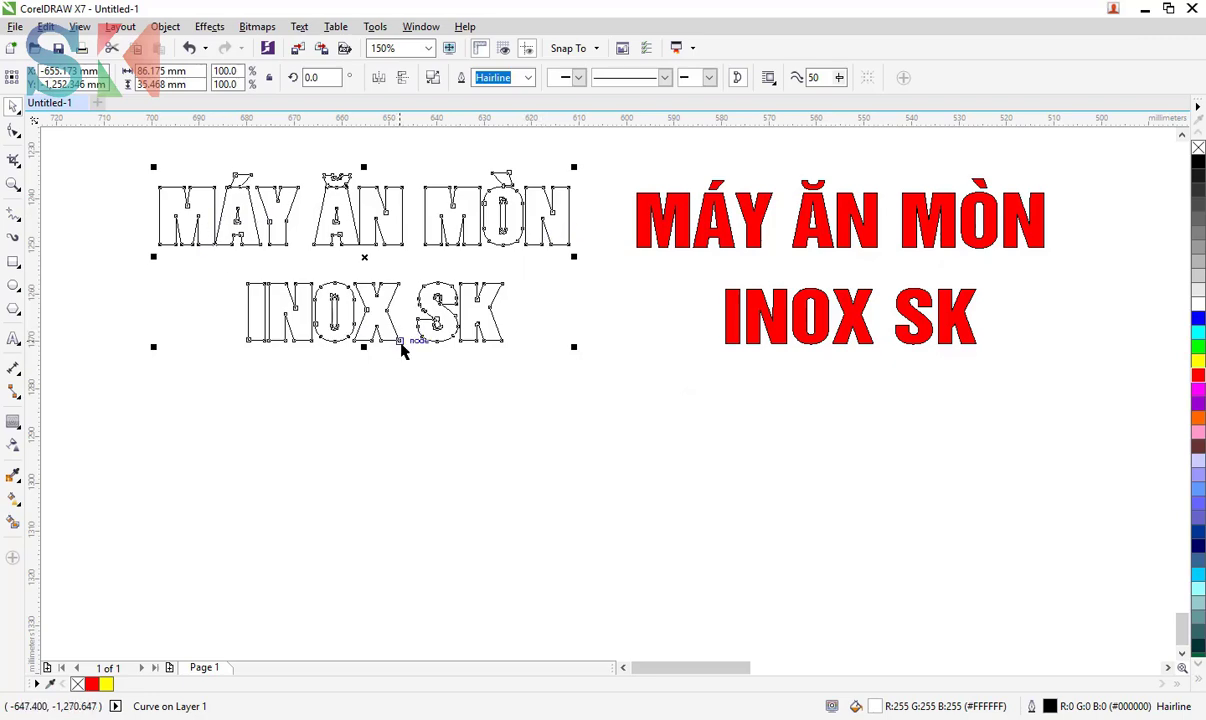
Step: Reposition the contour curve about 3.5 mm to the right and 3.2 mm down, closer to the red text
left_click(818, 343)
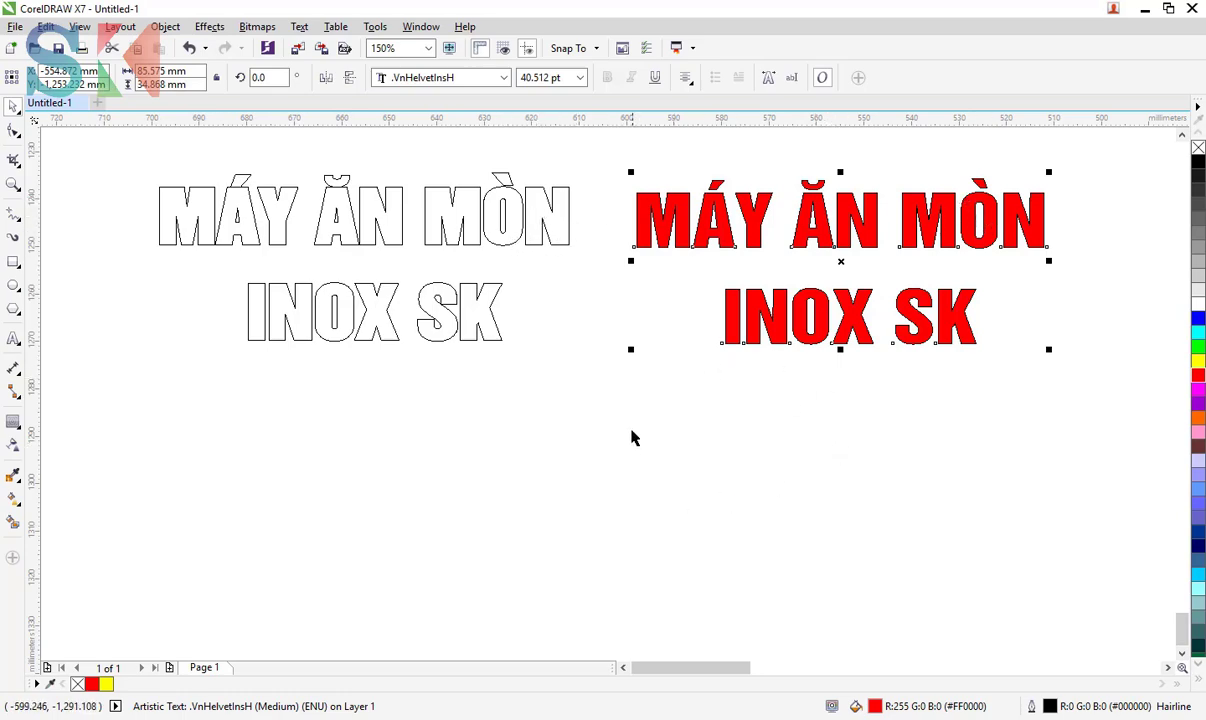
left_click(490, 245)
key("ctrl+q")
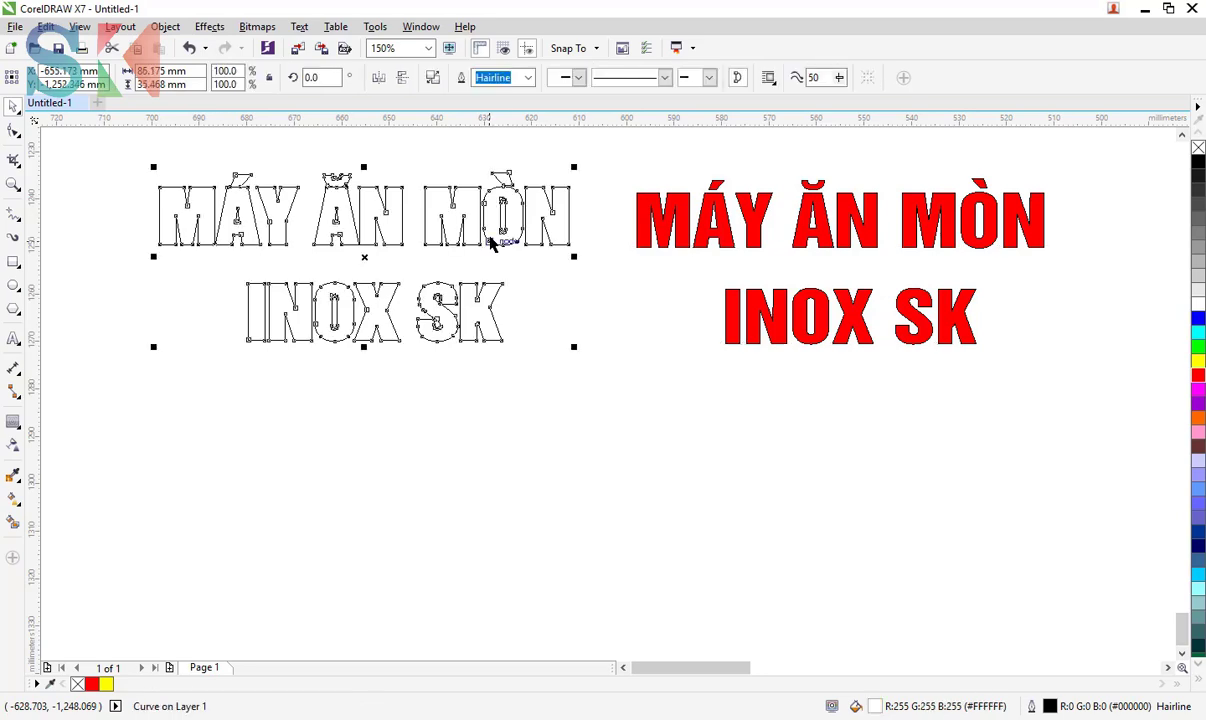
left_click_drag(490, 245, 507, 261)
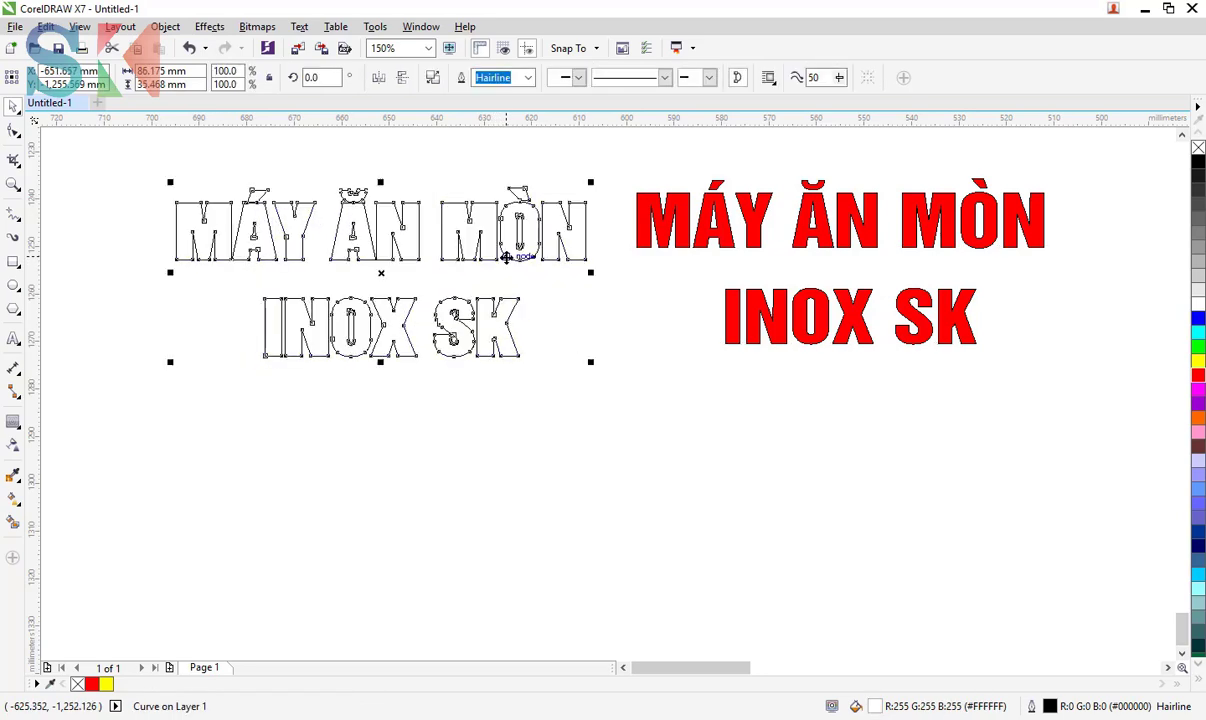